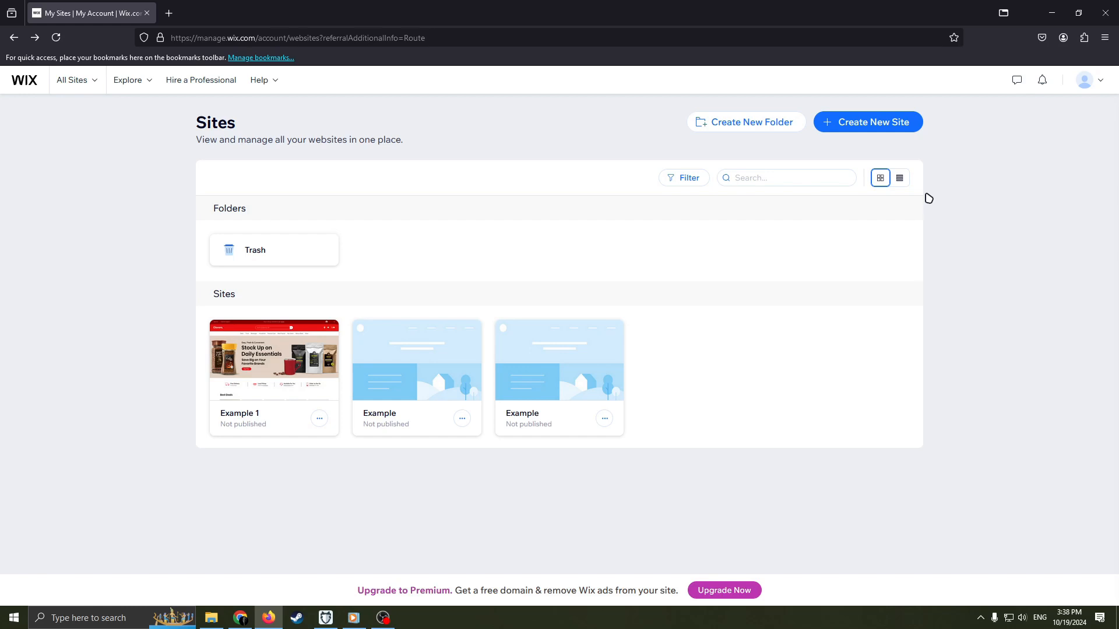
click(1095, 86)
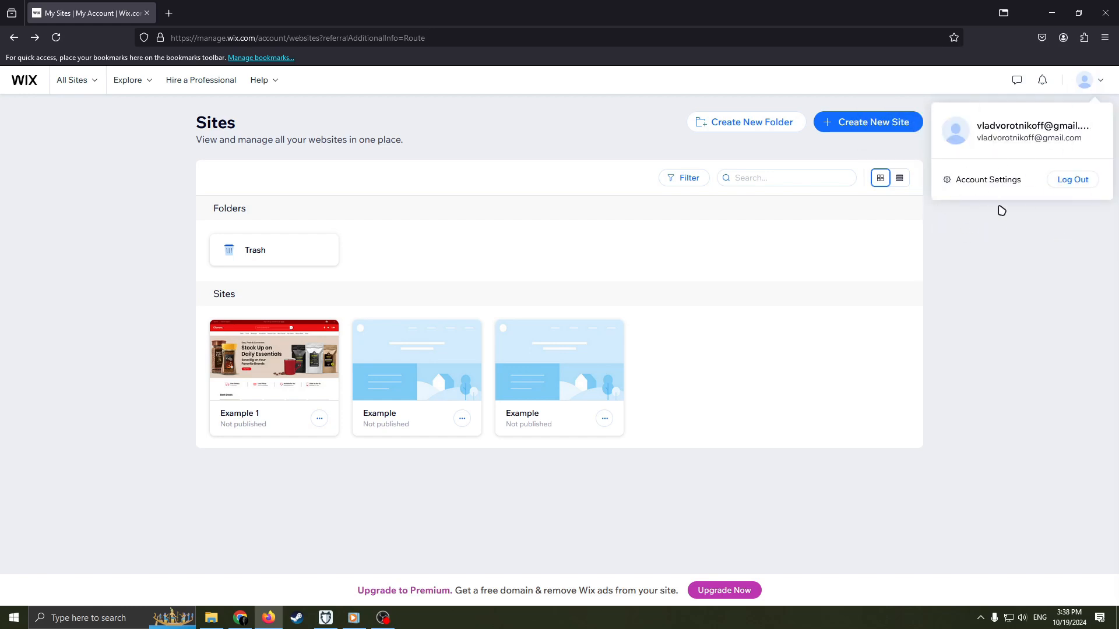
click(1103, 84)
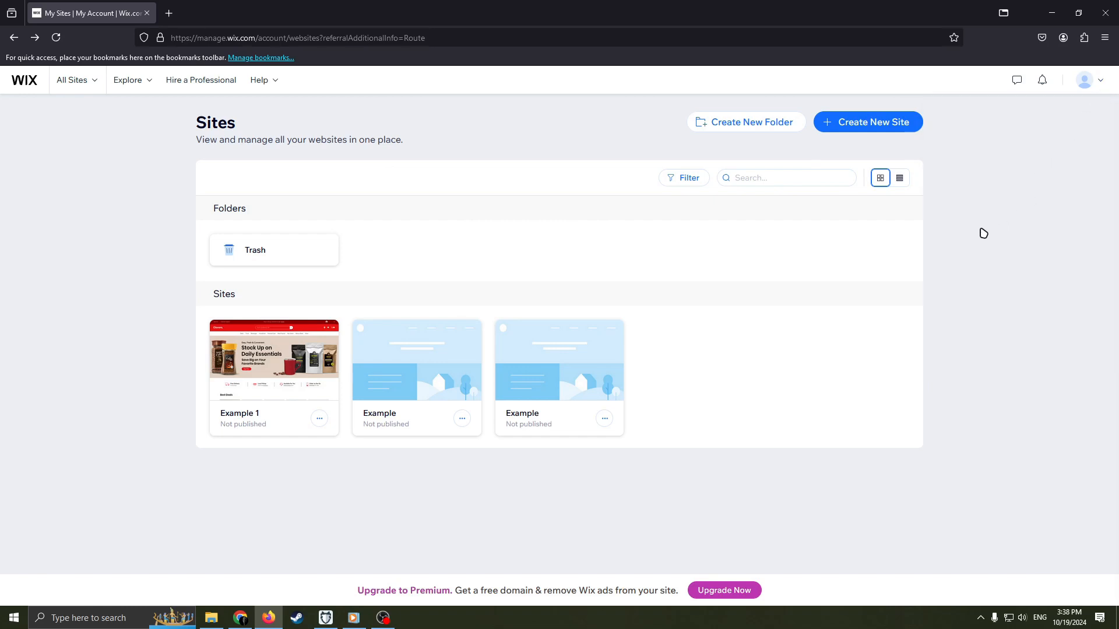
Start creating a new site and choose to set it up without the AI chat.
click(865, 127)
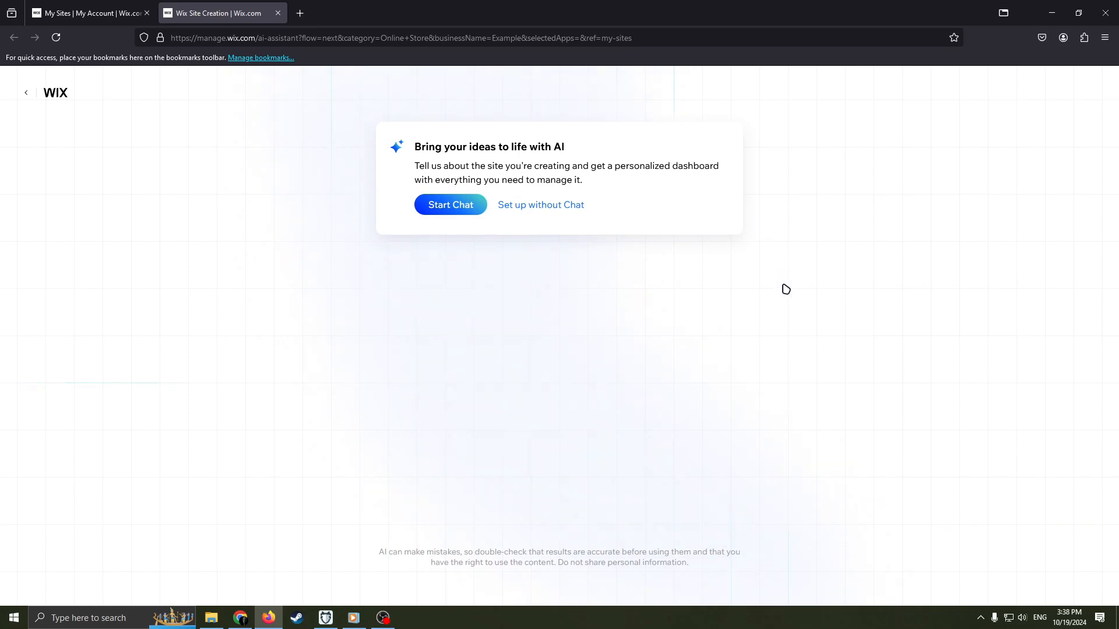
click(574, 205)
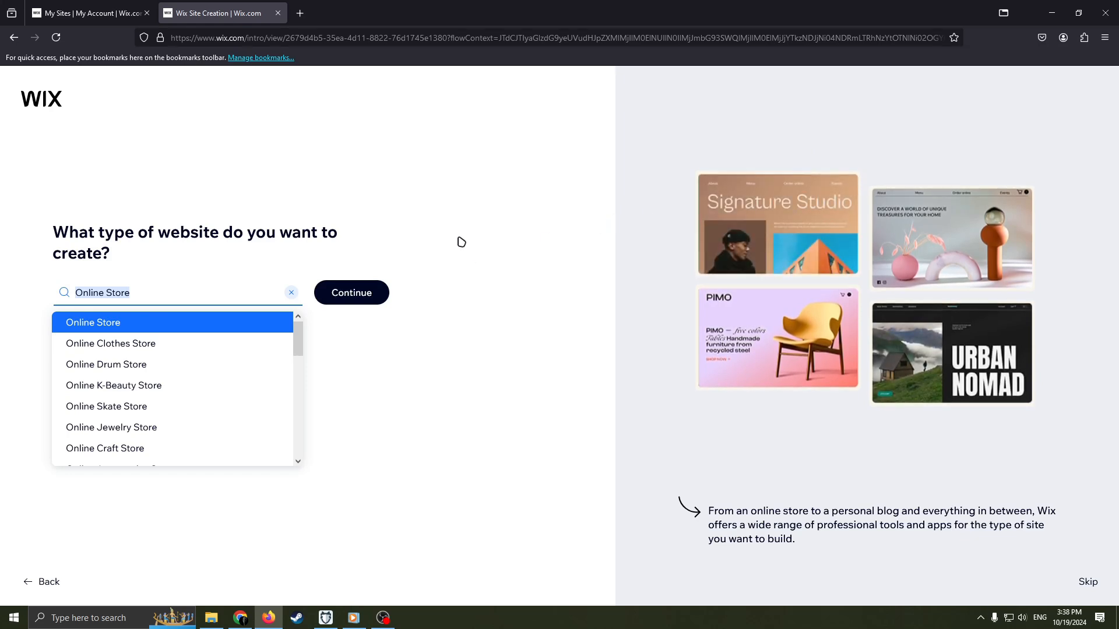
Clear the prefilled website type and search the site types for Delivery.
click(173, 290)
triple_click(172, 289)
click(221, 291)
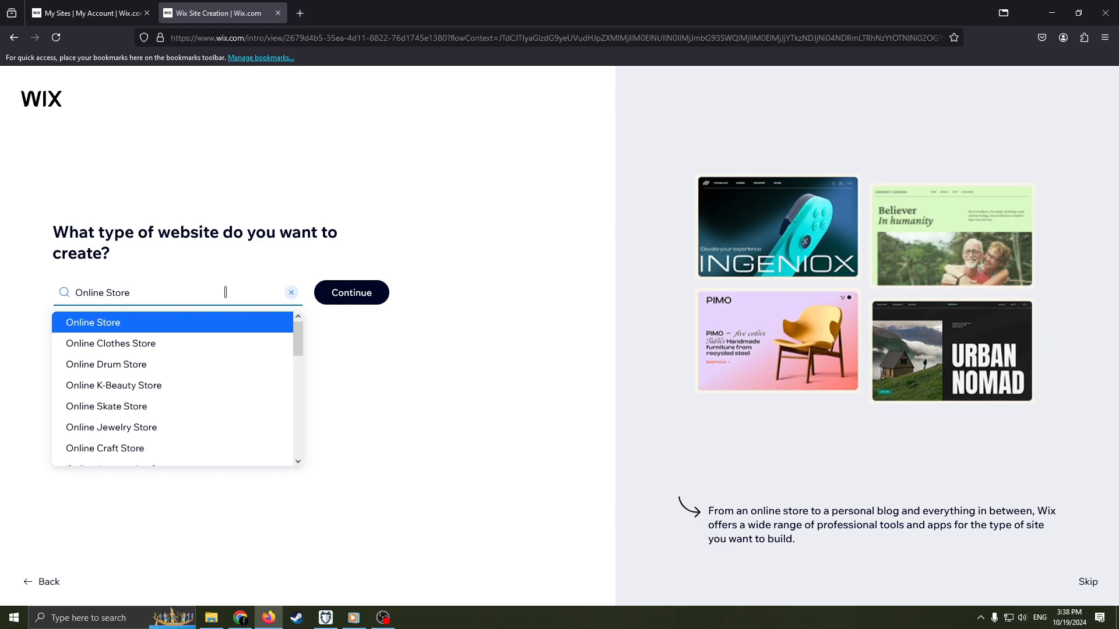
key(BackSpace)
key(BackSpace)
key(BackSpace)
key(BackSpace)
key(BackSpace)
key(BackSpace)
key(BackSpace)
key(BackSpace)
key(BackSpace)
key(BackSpace)
key(BackSpace)
key(BackSpace)
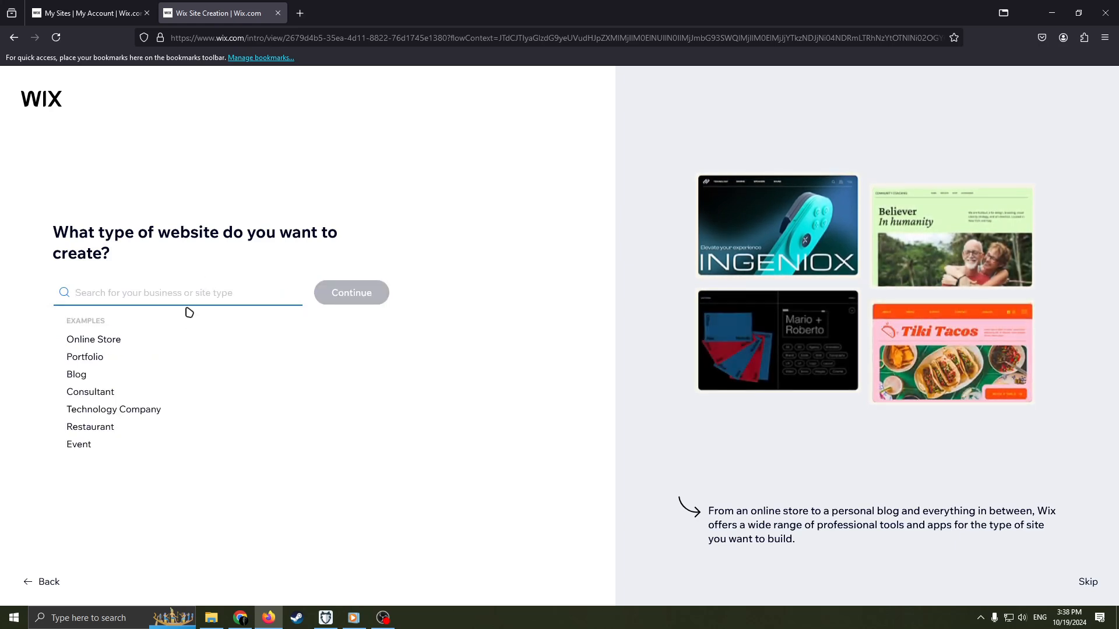
text(Del)
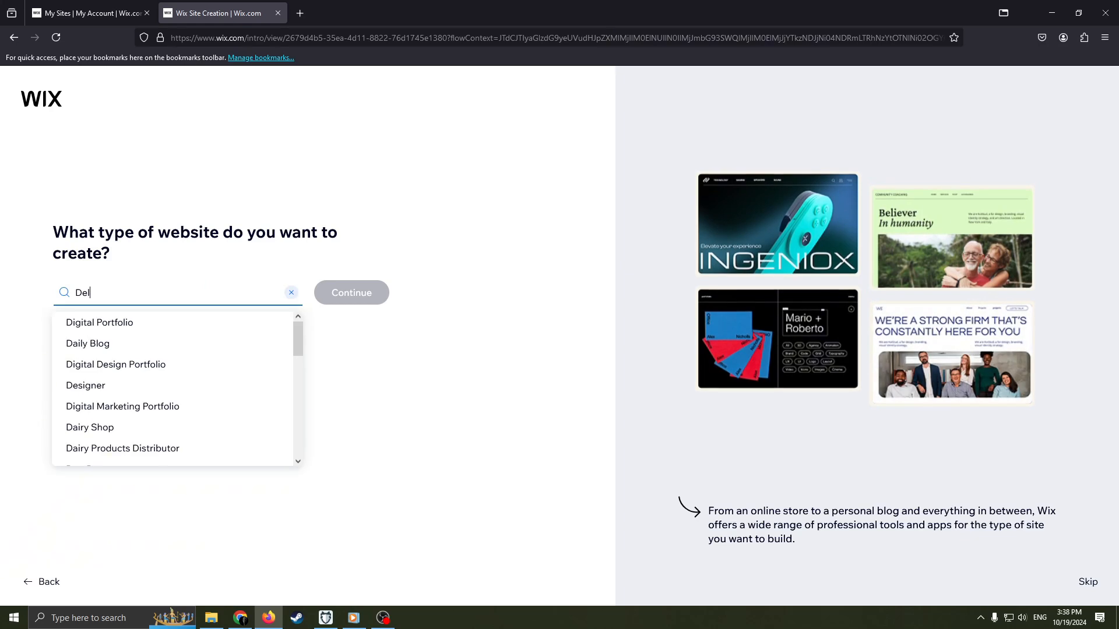
text(ivery)
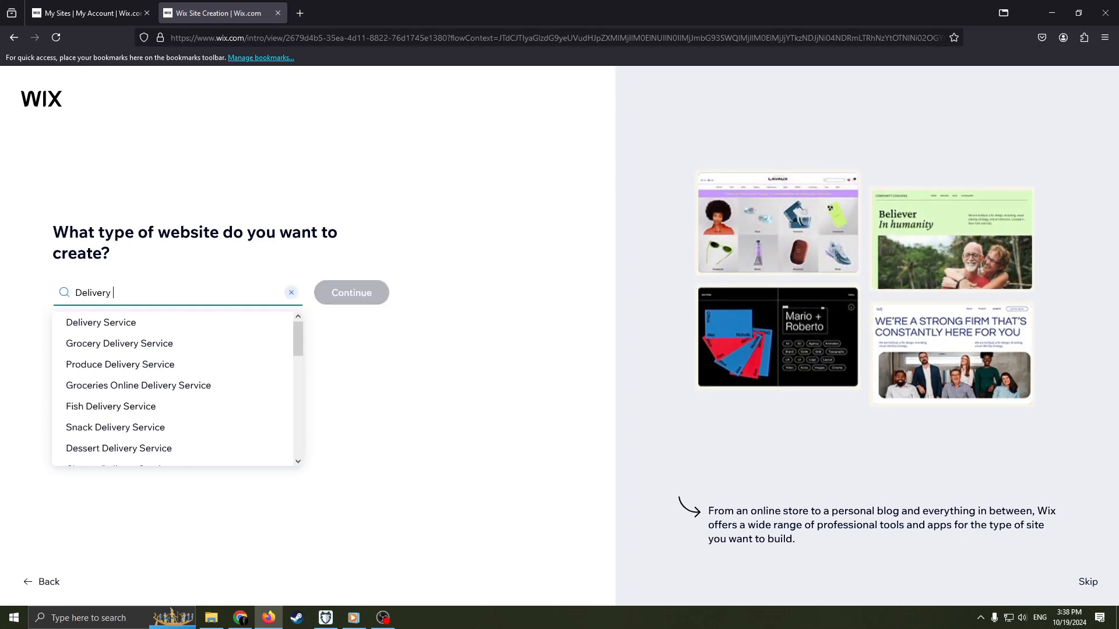
Replace the website type search with Selling.
key(BackSpace)
key(BackSpace)
key(BackSpace)
key(BackSpace)
key(BackSpace)
key(BackSpace)
key(BackSpace)
key(BackSpace)
key(BackSpace)
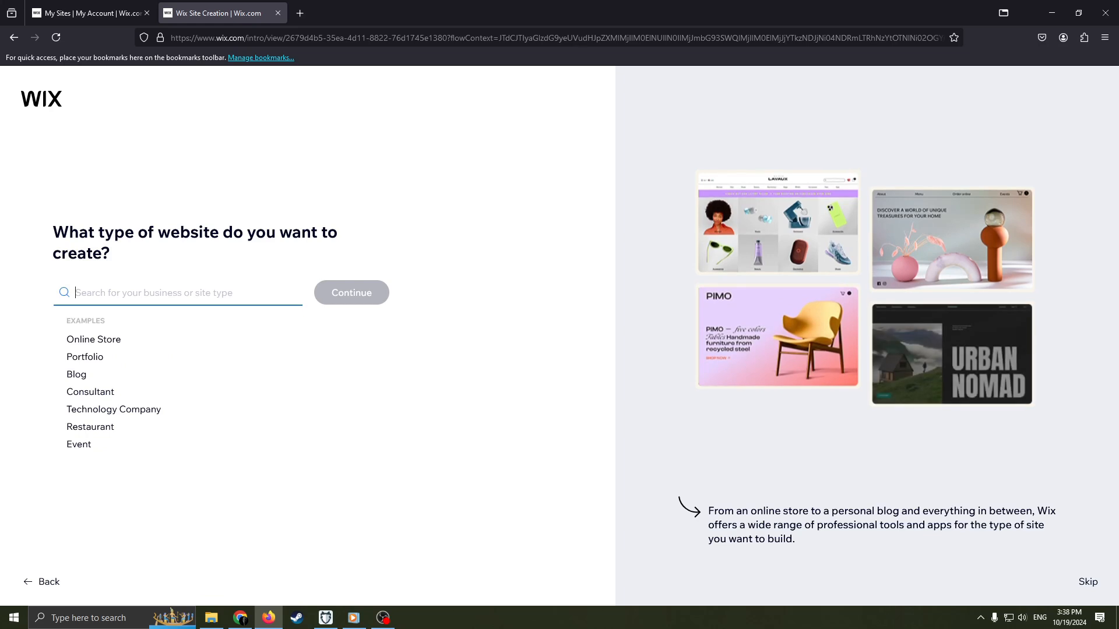
text(Selli)
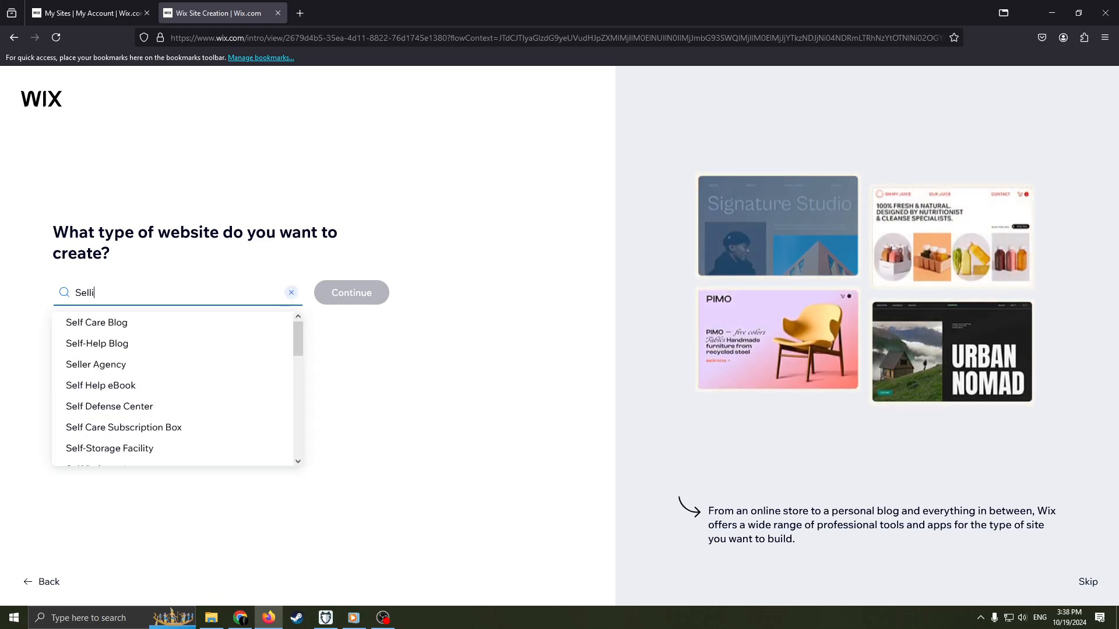
text(ng)
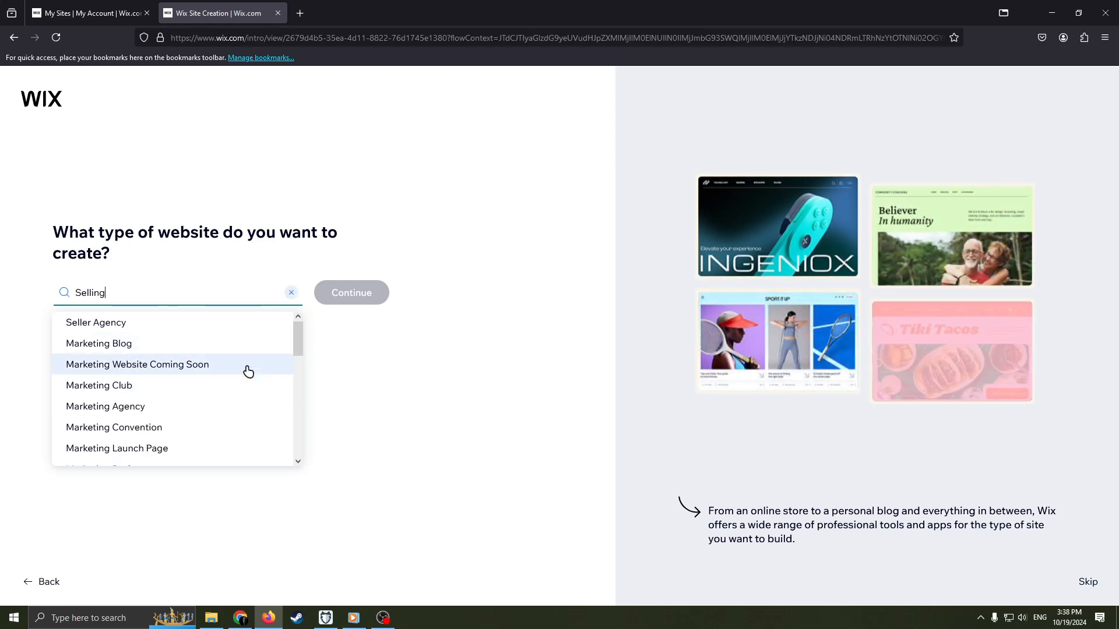
Clear the search, choose Online Store as the website type and continue.
key(BackSpace)
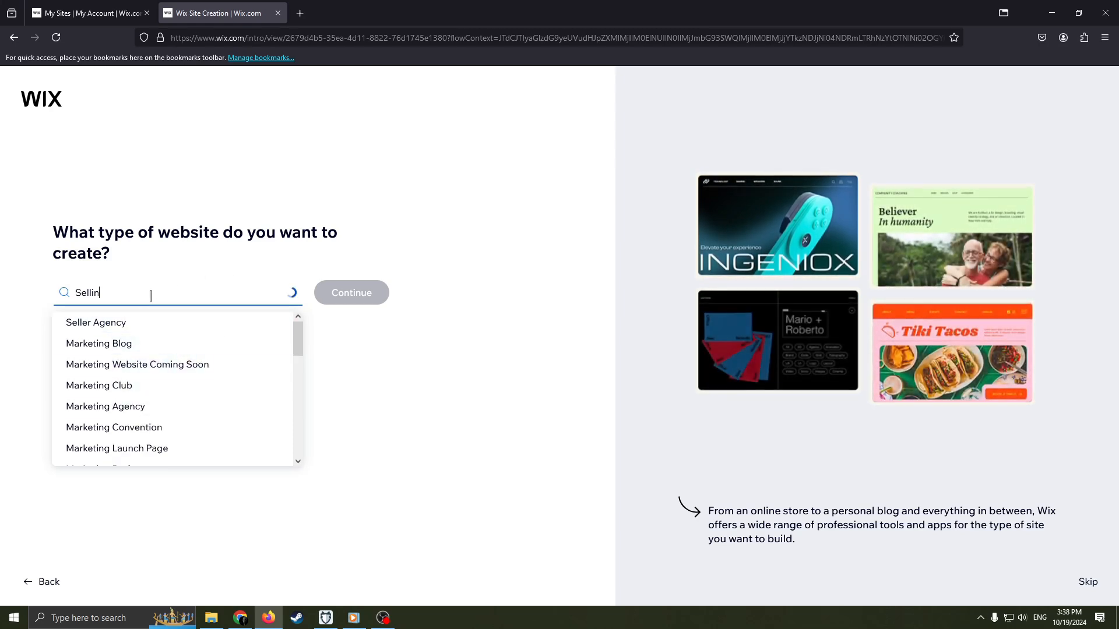
key(BackSpace)
key(BackSpace)
key(BackSpace)
key(BackSpace)
key(BackSpace)
key(BackSpace)
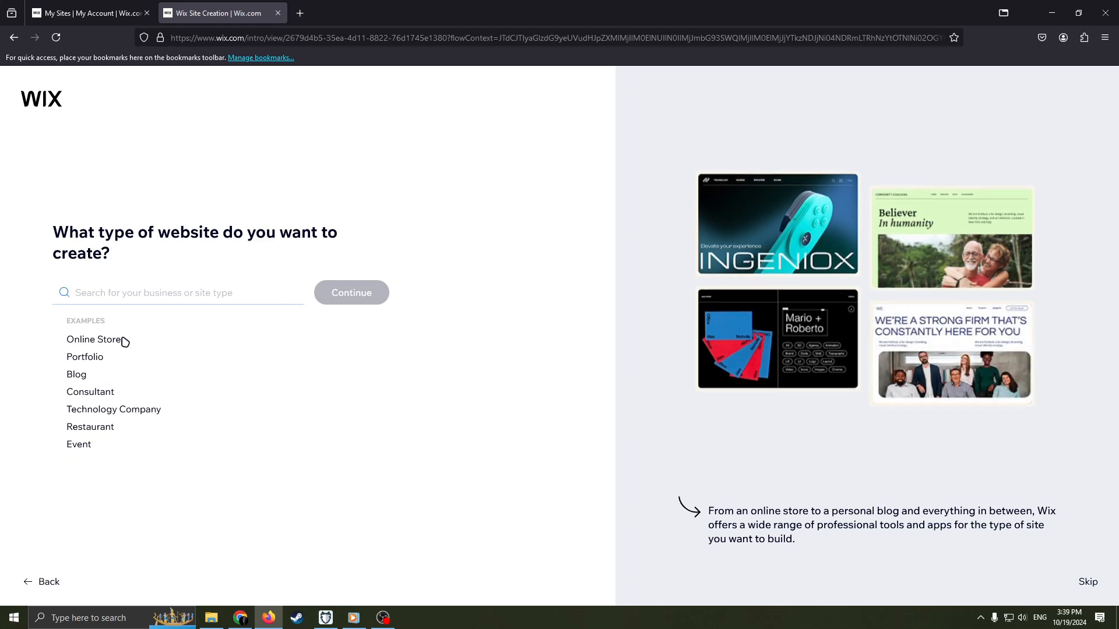
click(124, 342)
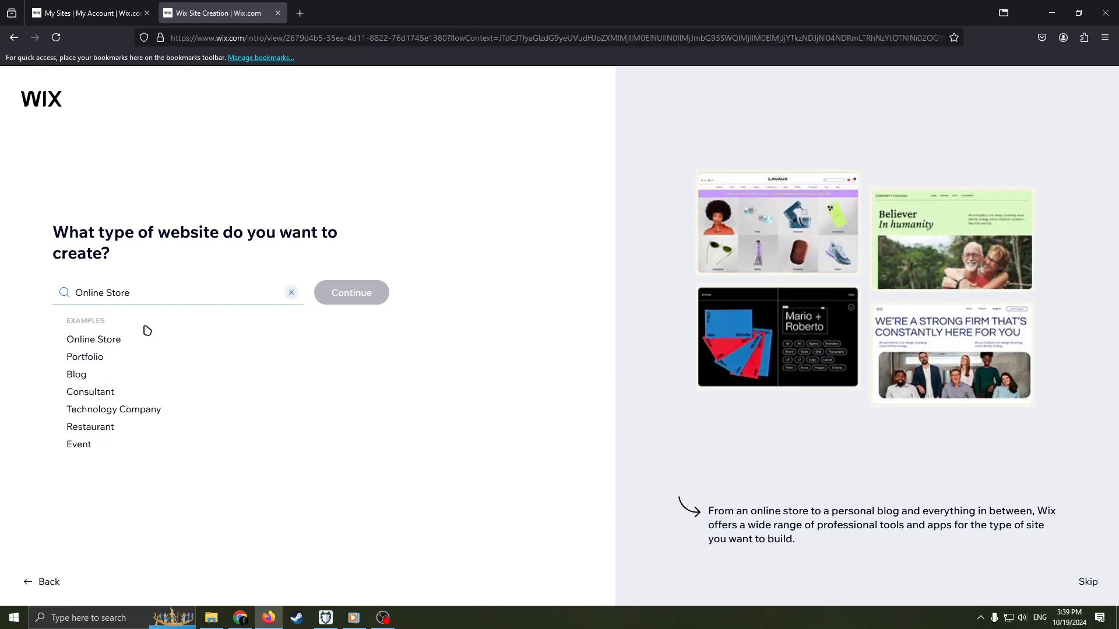
click(117, 323)
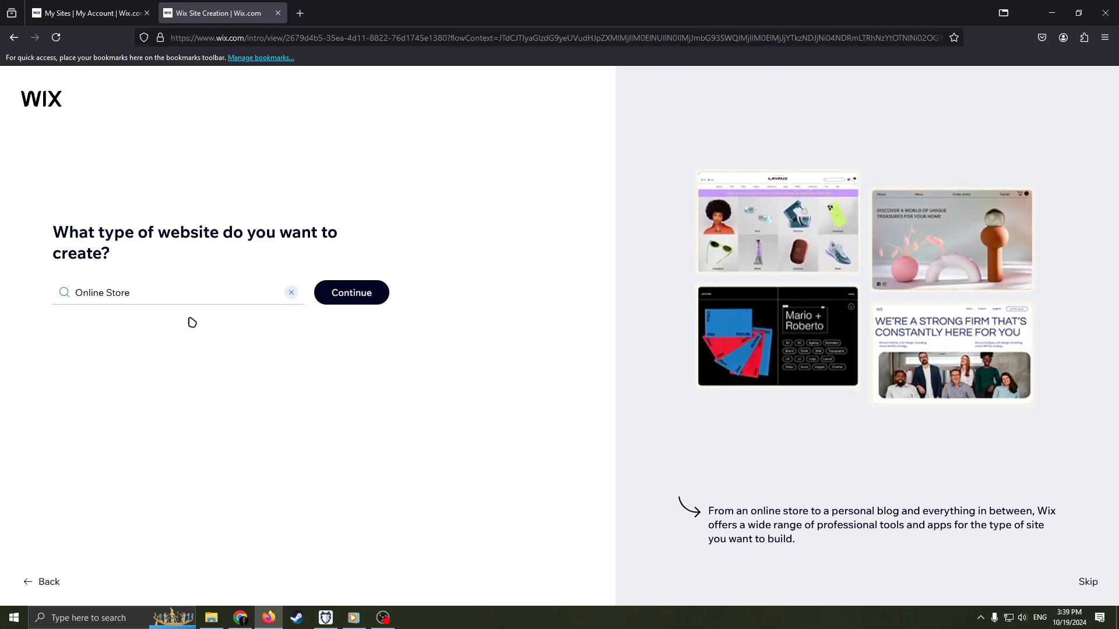
click(376, 293)
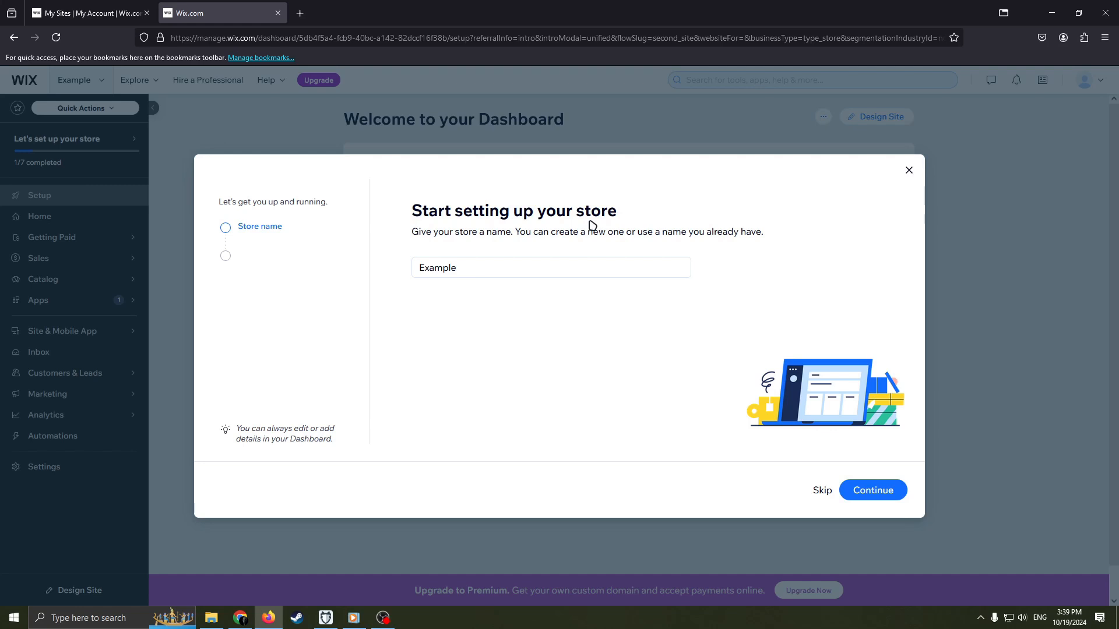
Keep Example as the store name and continue with the store setup.
click(551, 263)
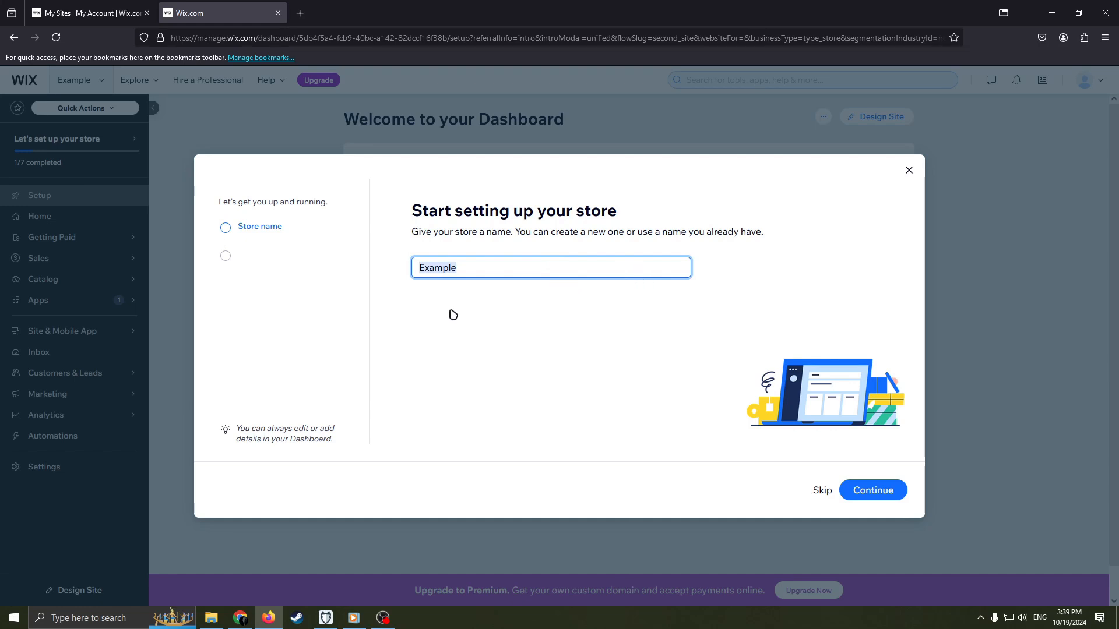
click(573, 315)
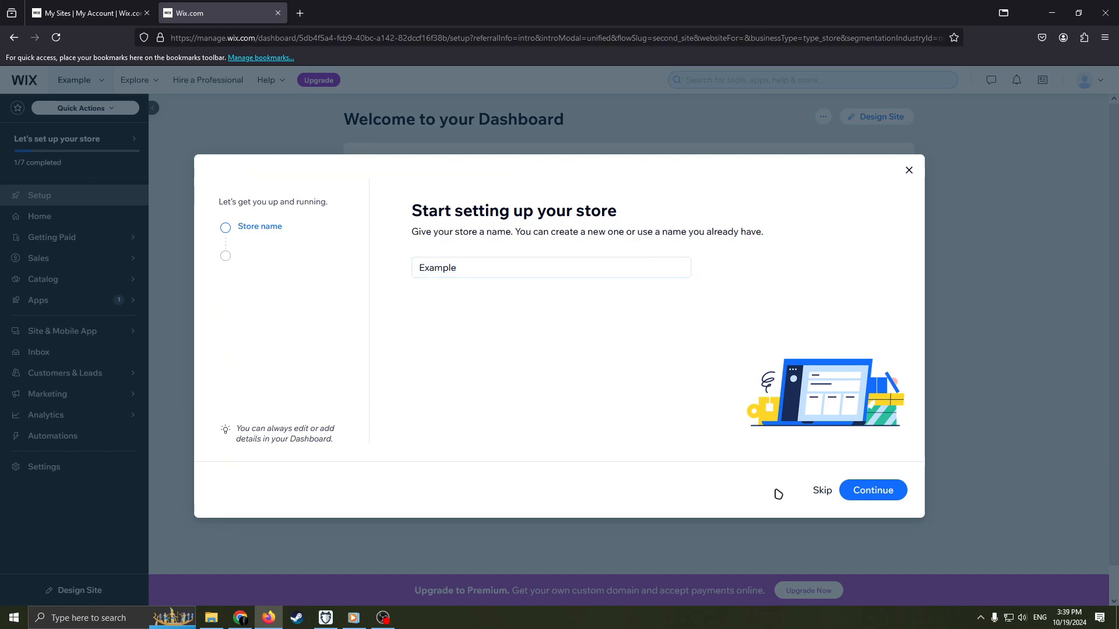
click(868, 496)
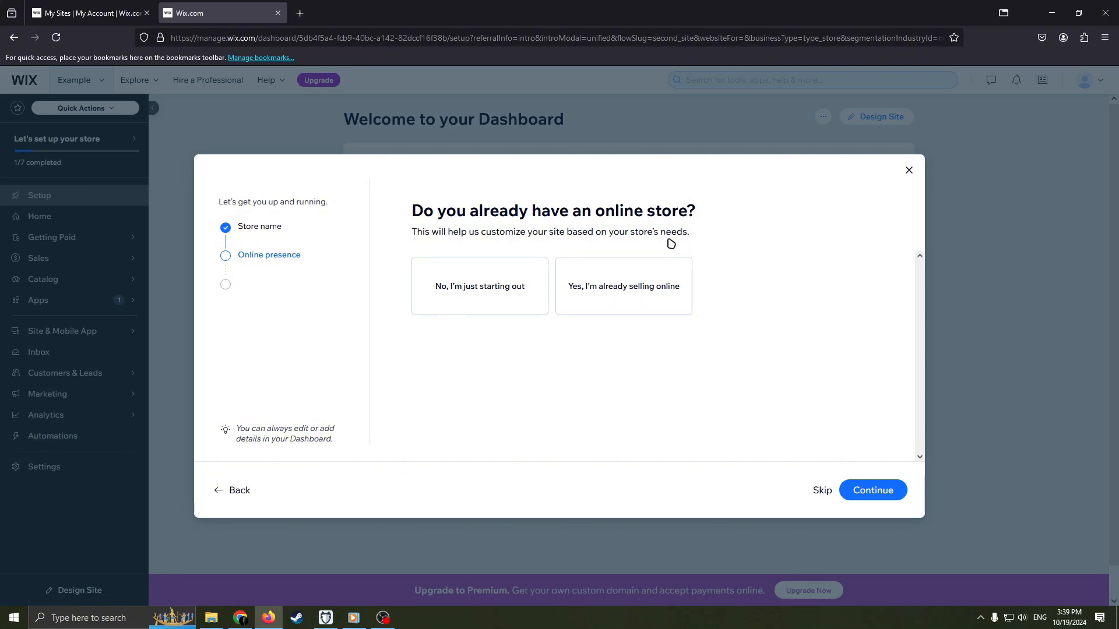
Answer the existing online store question with "No, I'm just starting out" and continue.
click(624, 287)
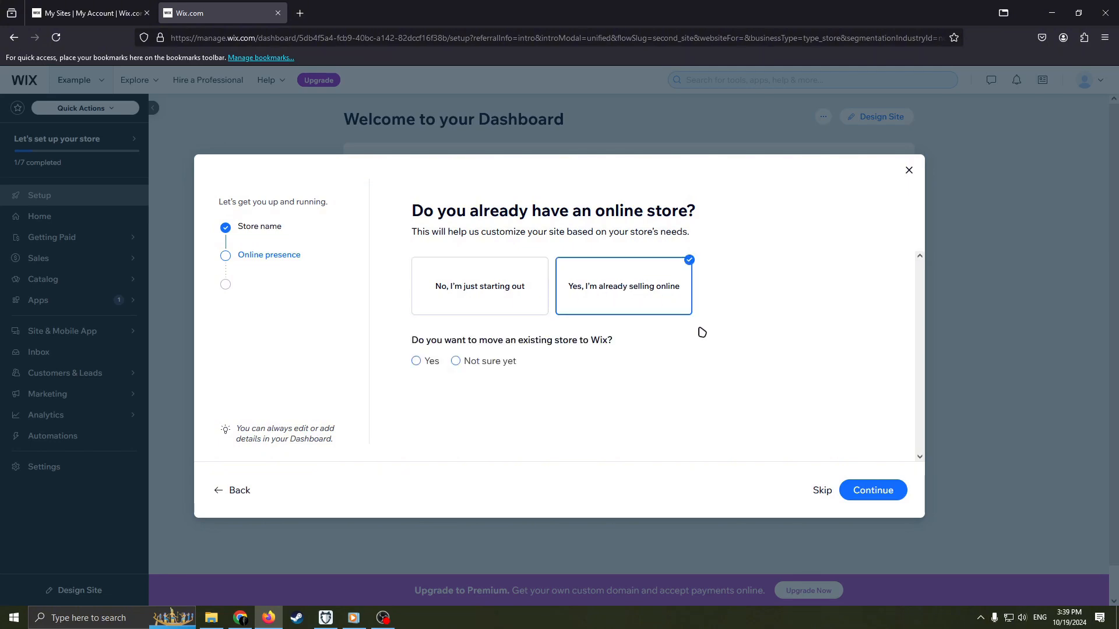
click(526, 289)
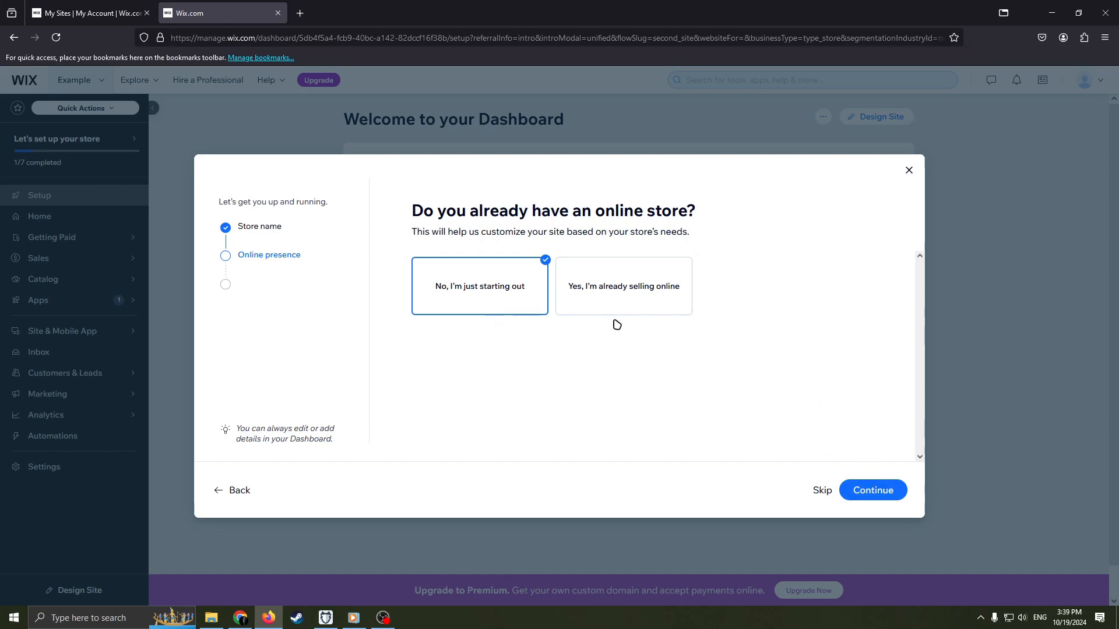
click(873, 490)
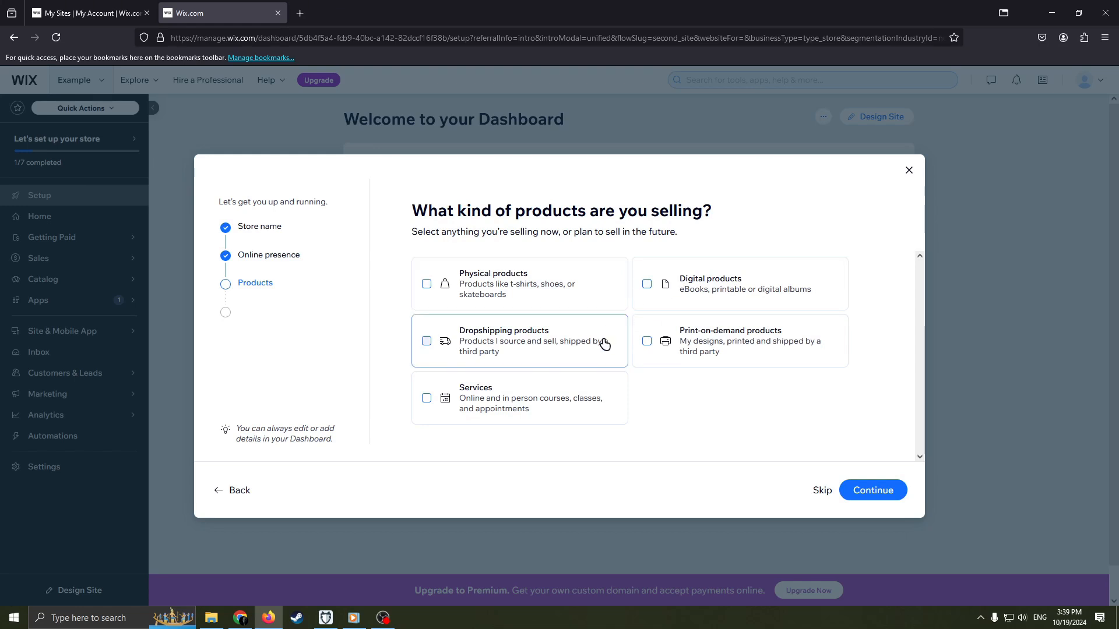
Select physical, digital, dropshipping and print-on-demand products as the kinds of products being sold, and continue.
click(429, 284)
click(659, 288)
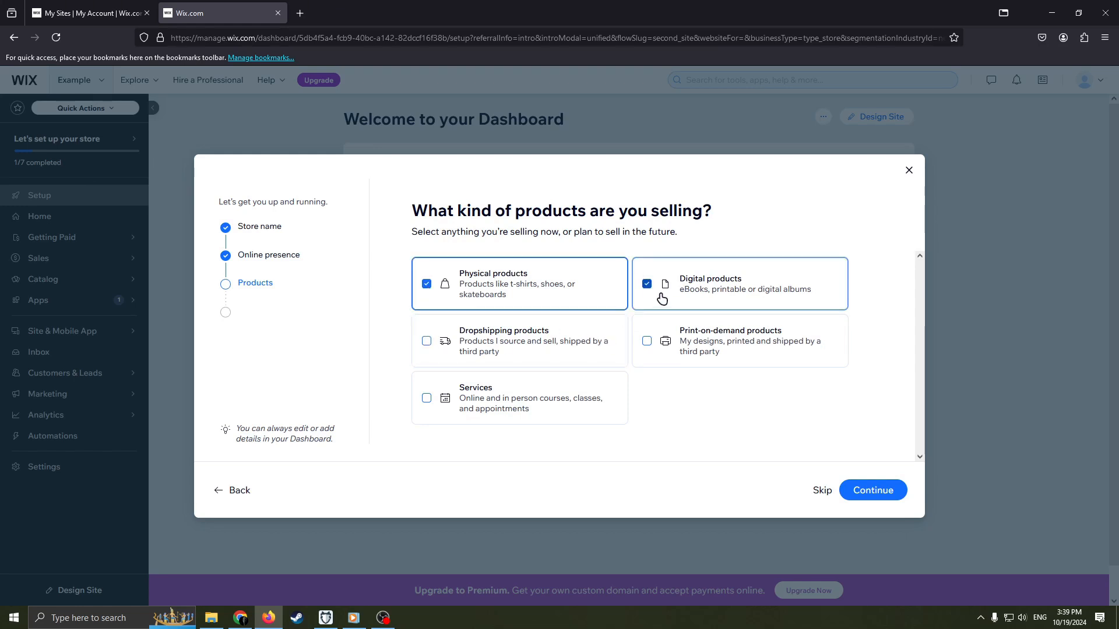
click(650, 338)
click(427, 341)
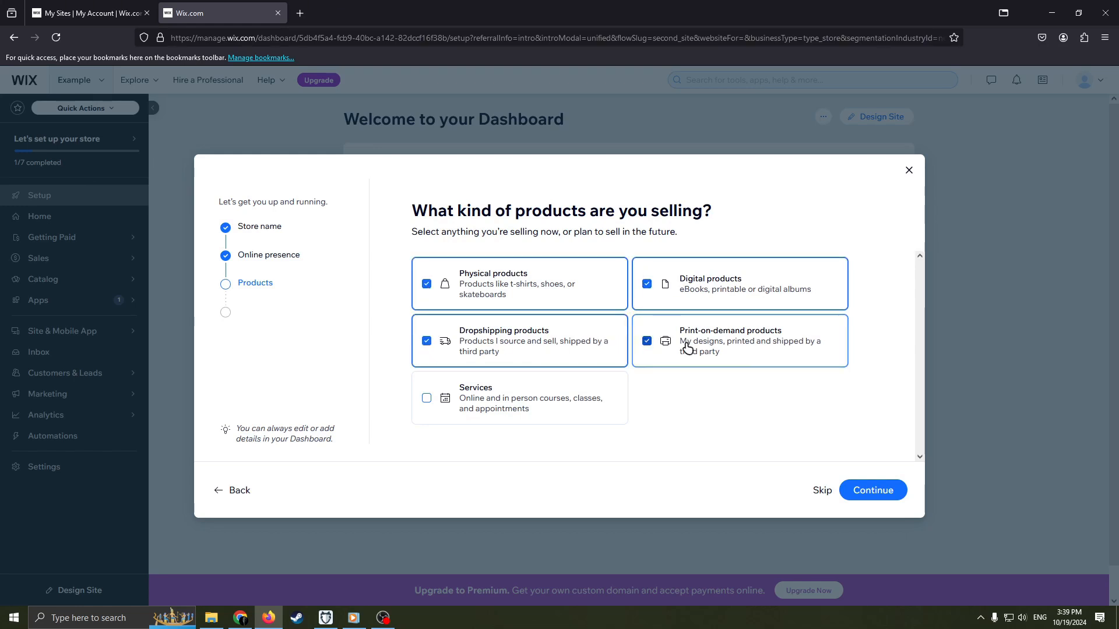
drag(712, 211, 345, 245)
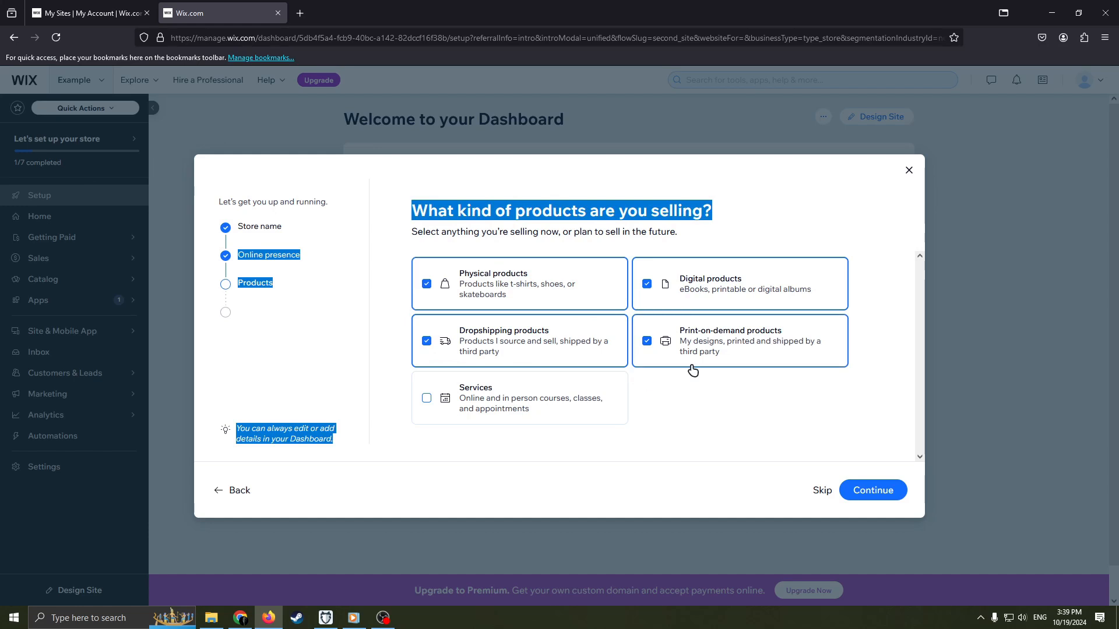
click(678, 208)
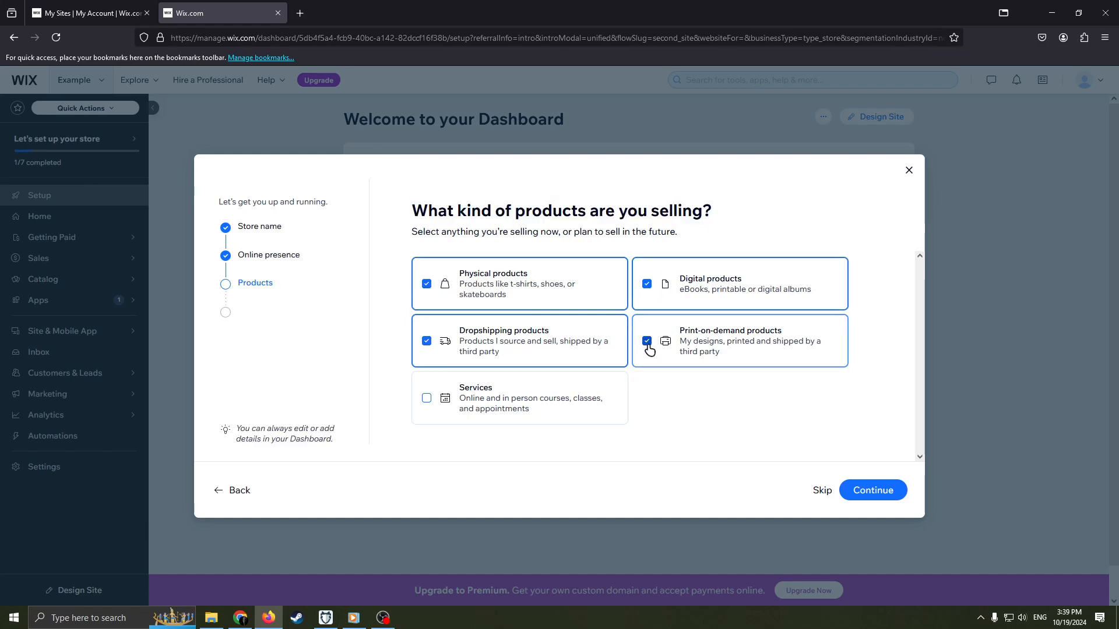
click(488, 350)
click(646, 343)
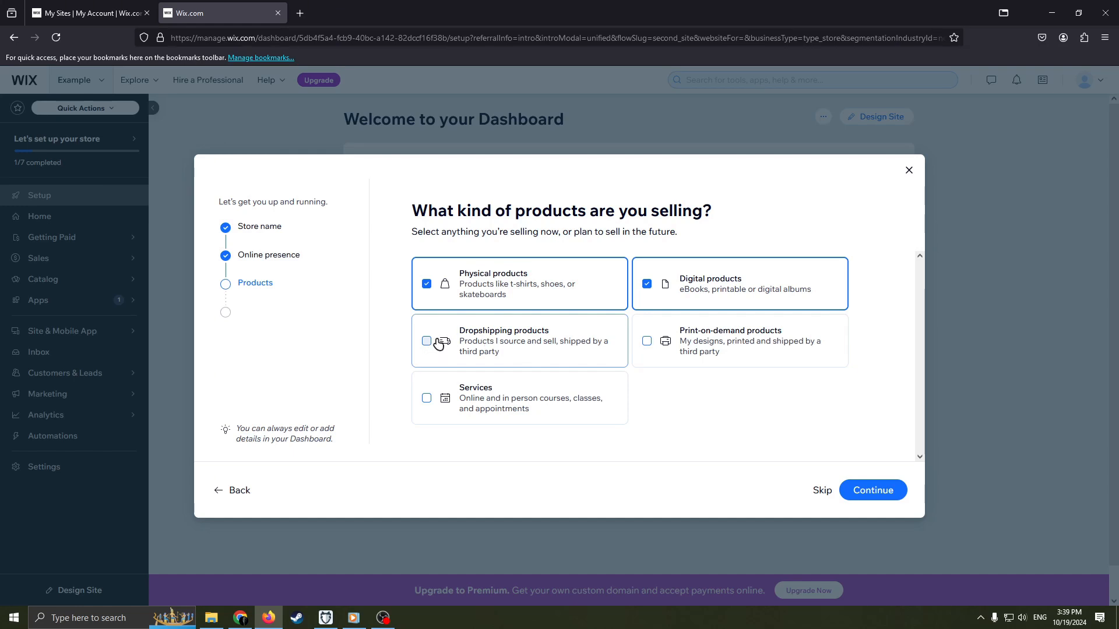
click(657, 341)
click(454, 353)
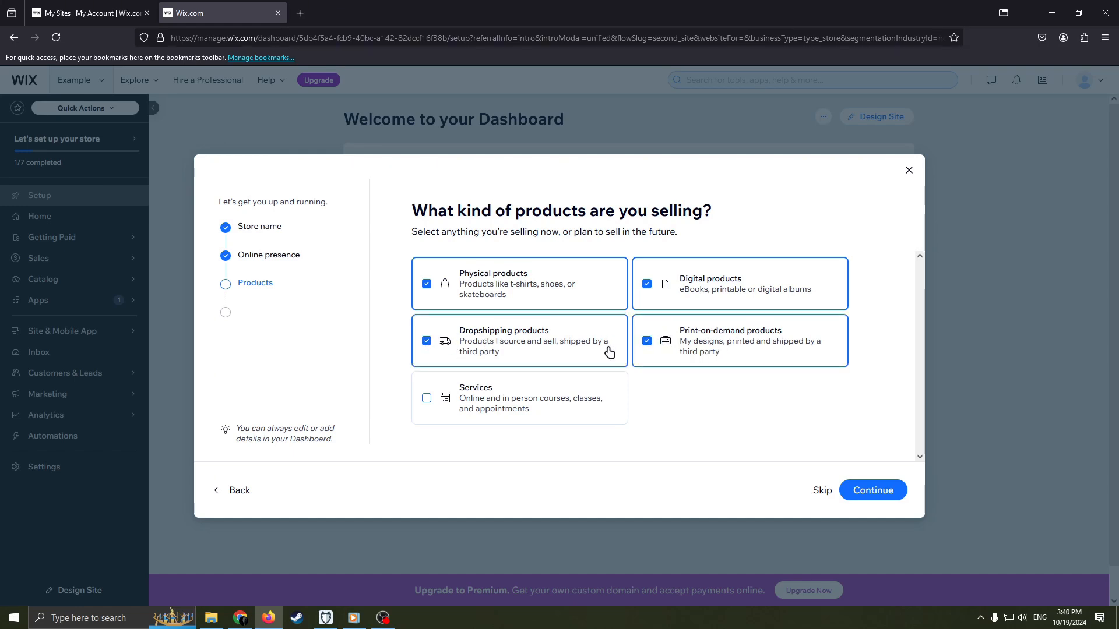
click(851, 490)
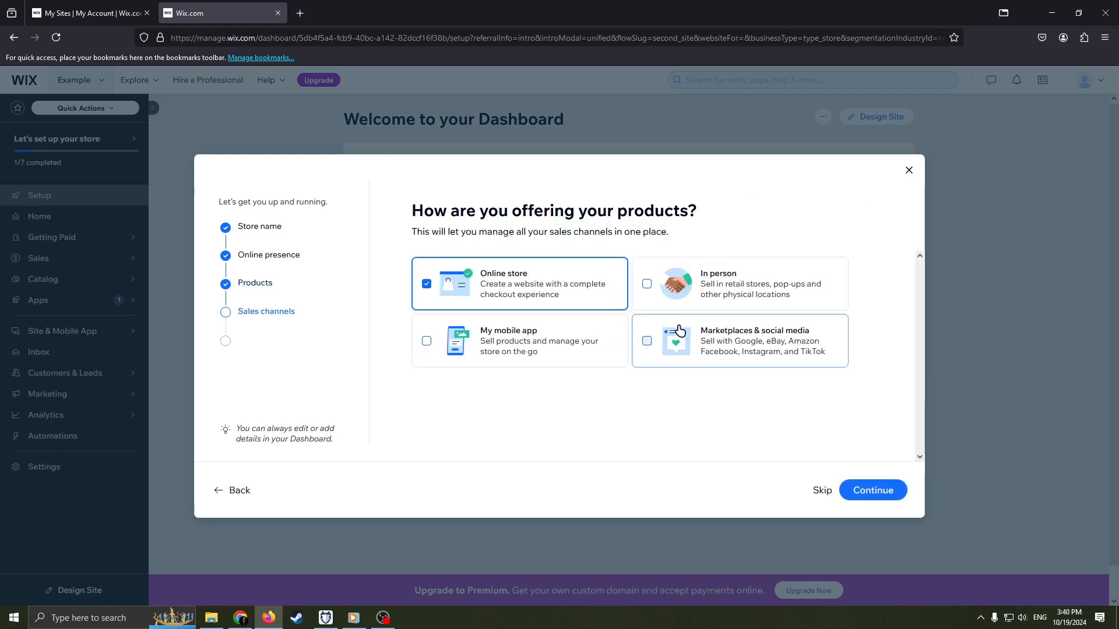
Add My mobile app to the selected Online store sales channel and complete the store setup questions.
click(440, 318)
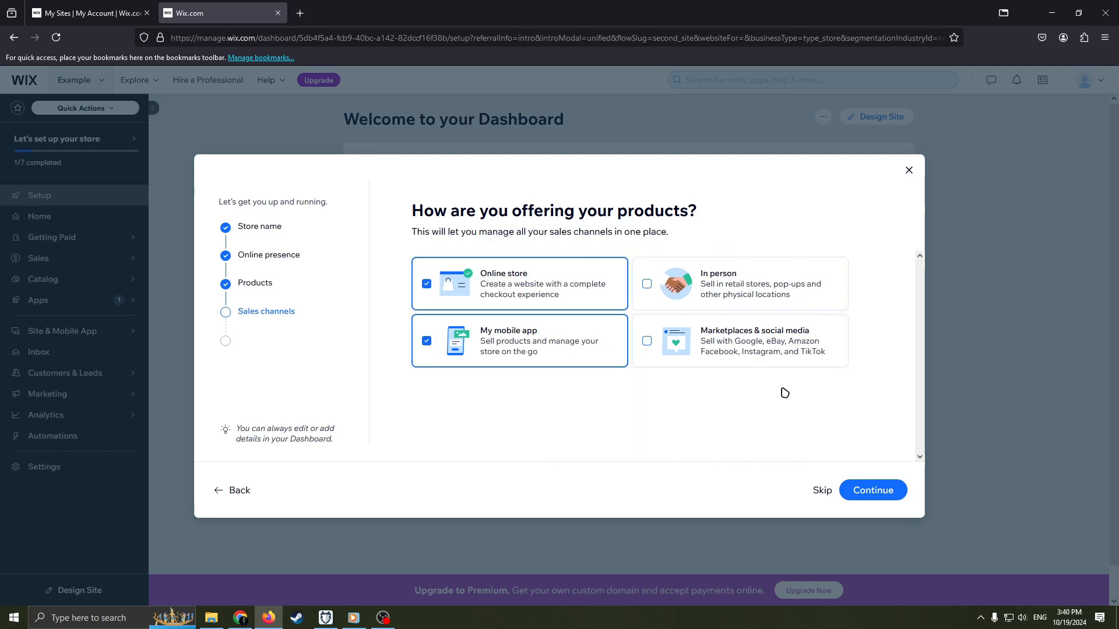
click(882, 490)
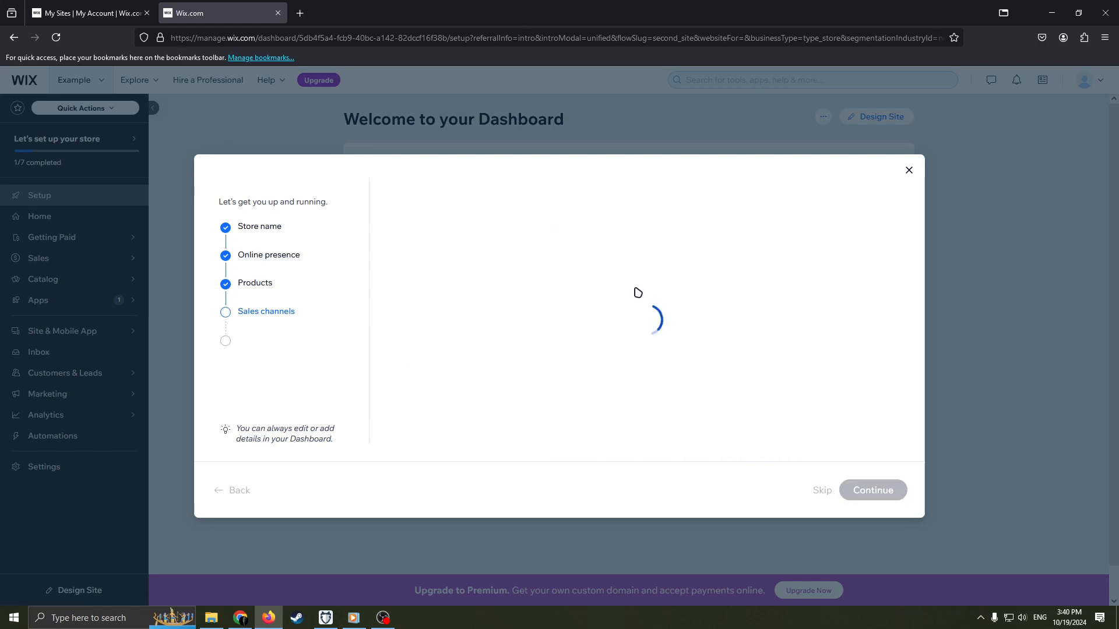
click(575, 367)
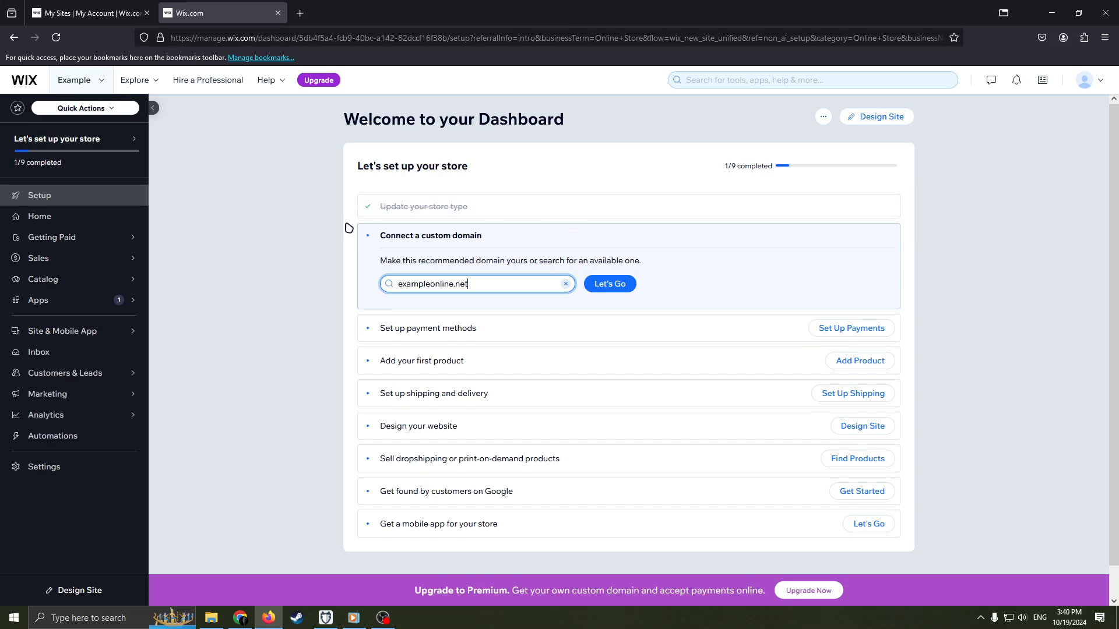
Open the payment methods setup from the store checklist, and return to the dashboard.
mouse_move(121, 171)
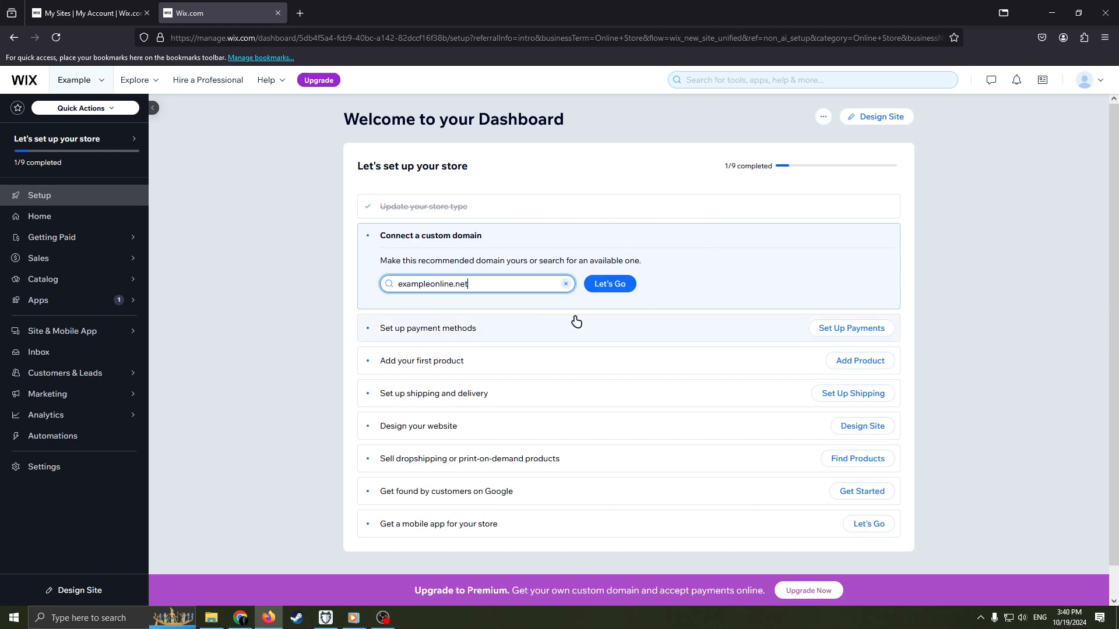
click(466, 327)
key(alt+Left)
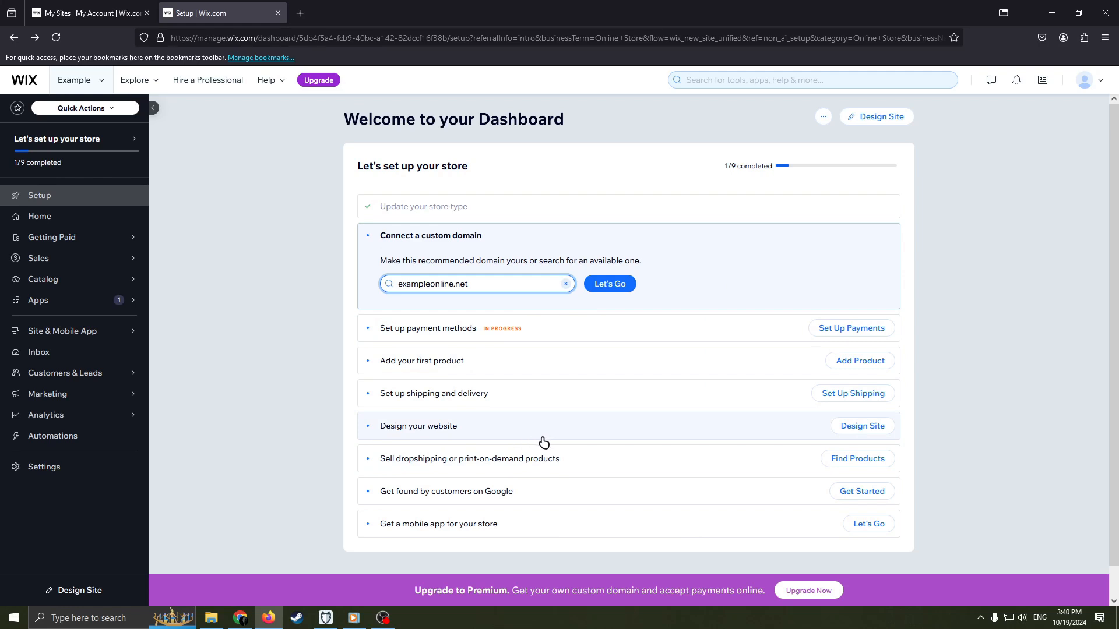
Start designing the website by picking a template, and open the Stationery Store eCommerce template for editing.
click(447, 431)
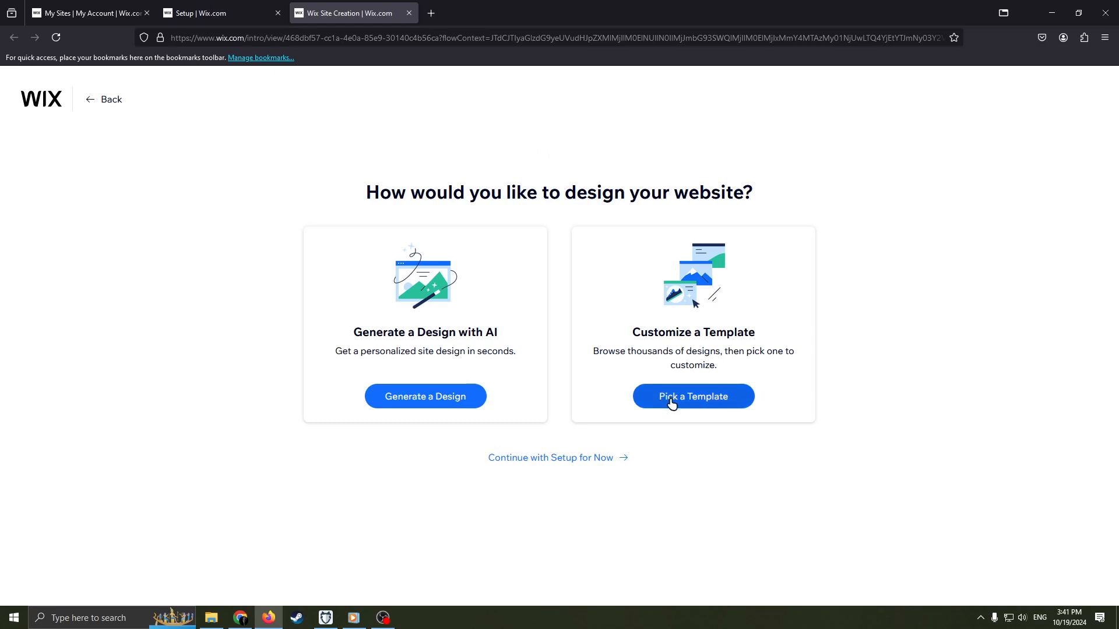
click(671, 402)
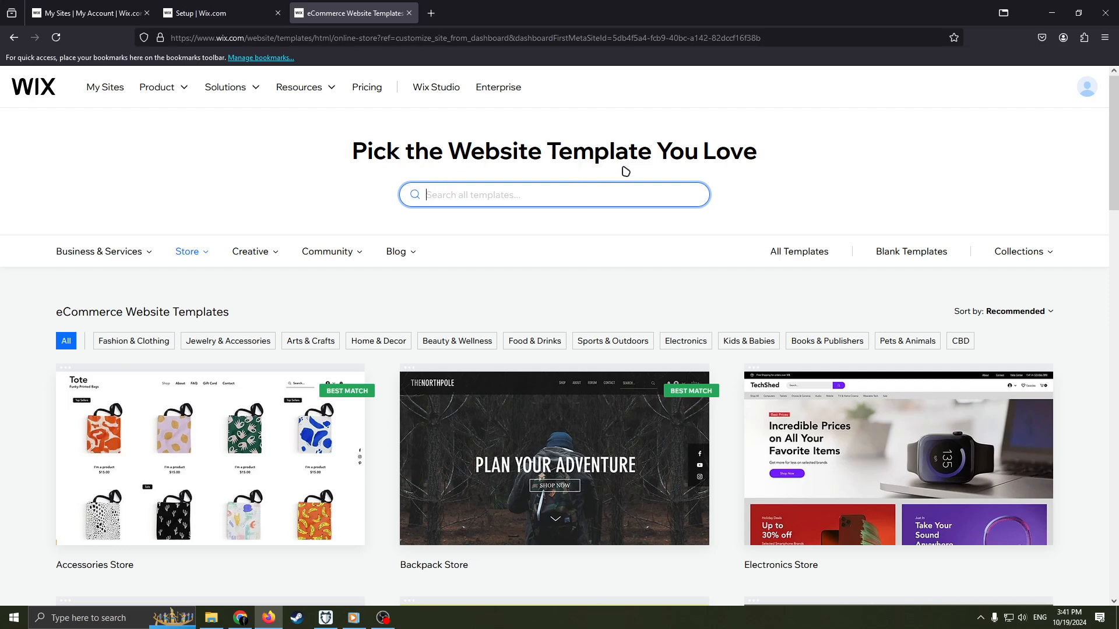
scroll(635, 320, down, 7)
scroll(584, 355, up, 7)
scroll(582, 362, down, 5)
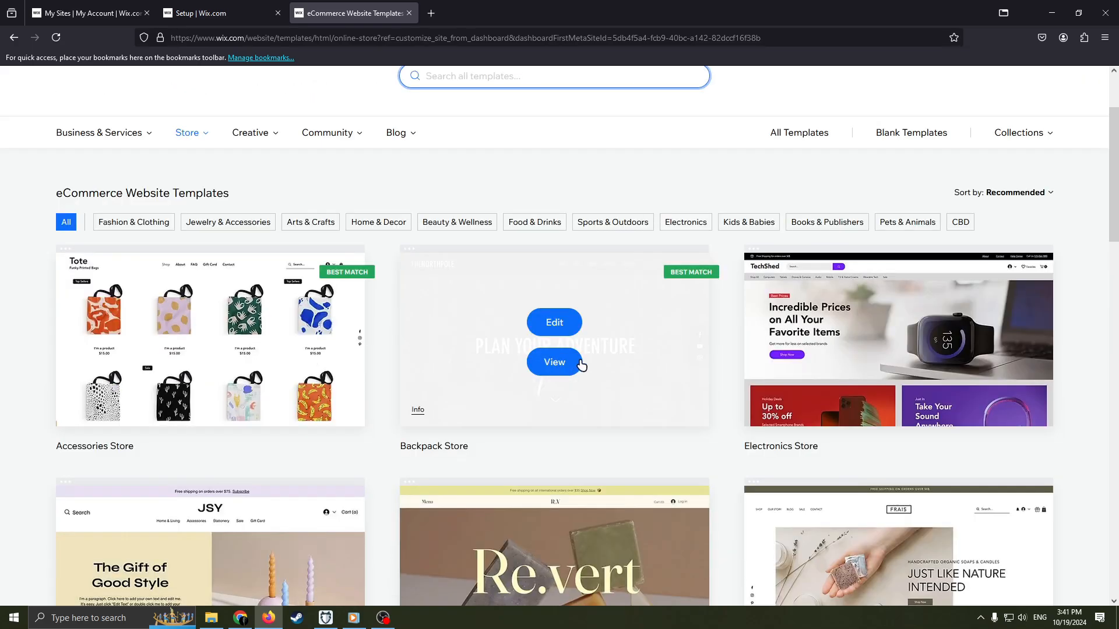
scroll(654, 274, up, 2)
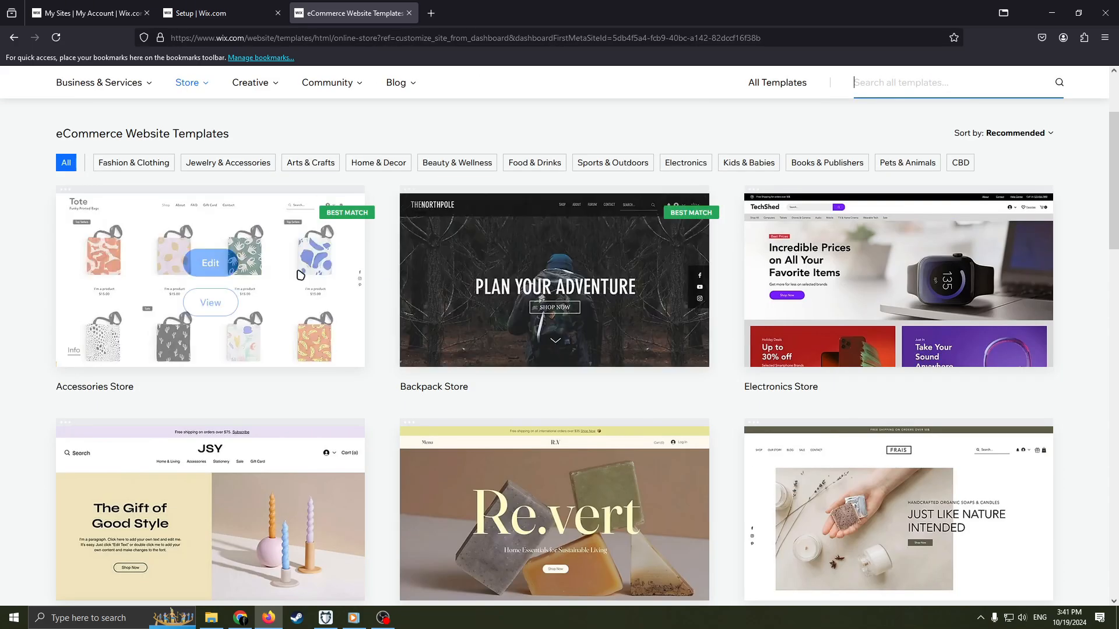
scroll(591, 472, down, 2)
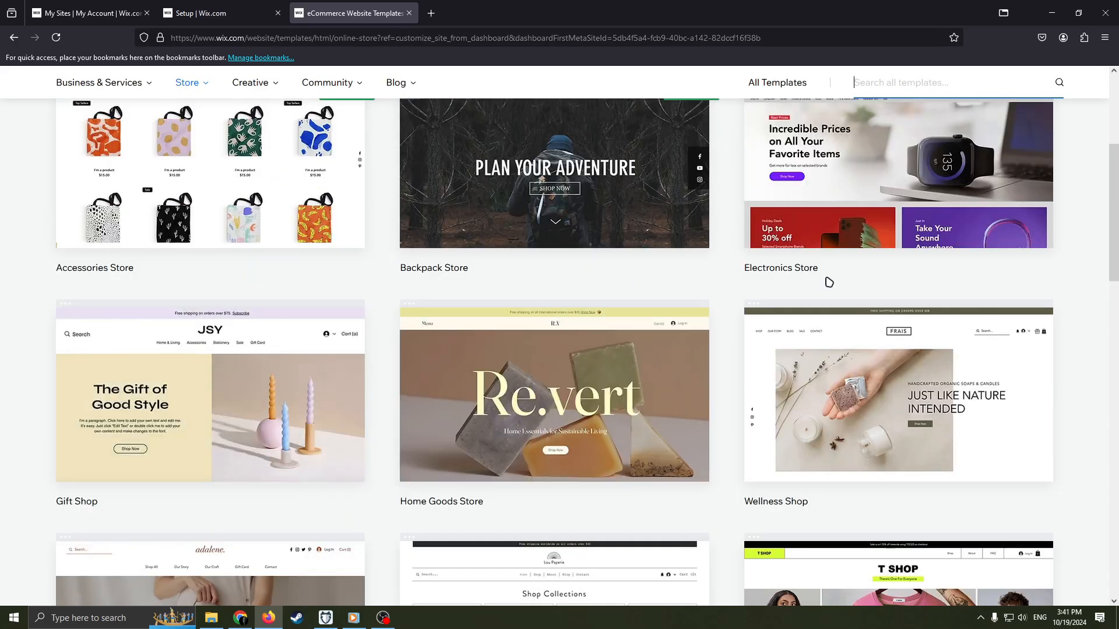
scroll(582, 431, down, 5)
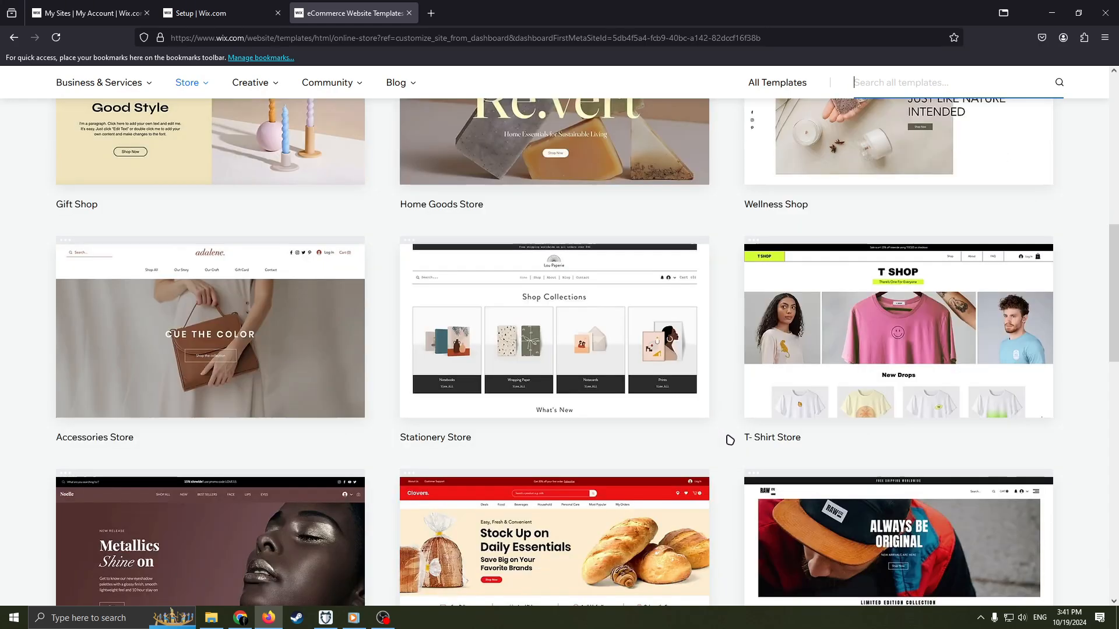
mouse_move(649, 325)
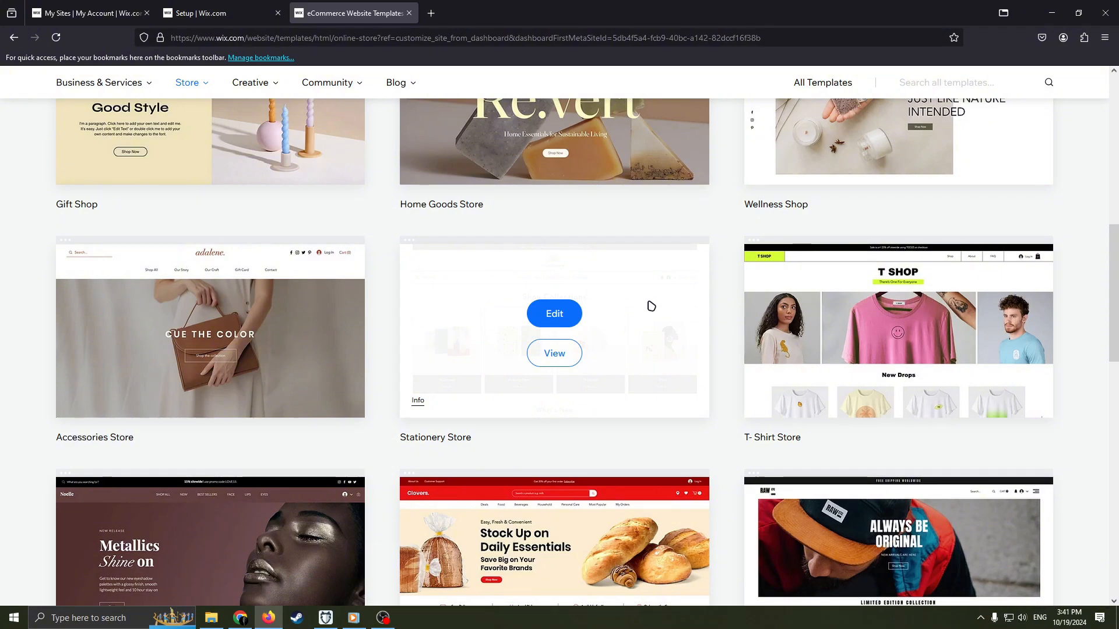
click(559, 314)
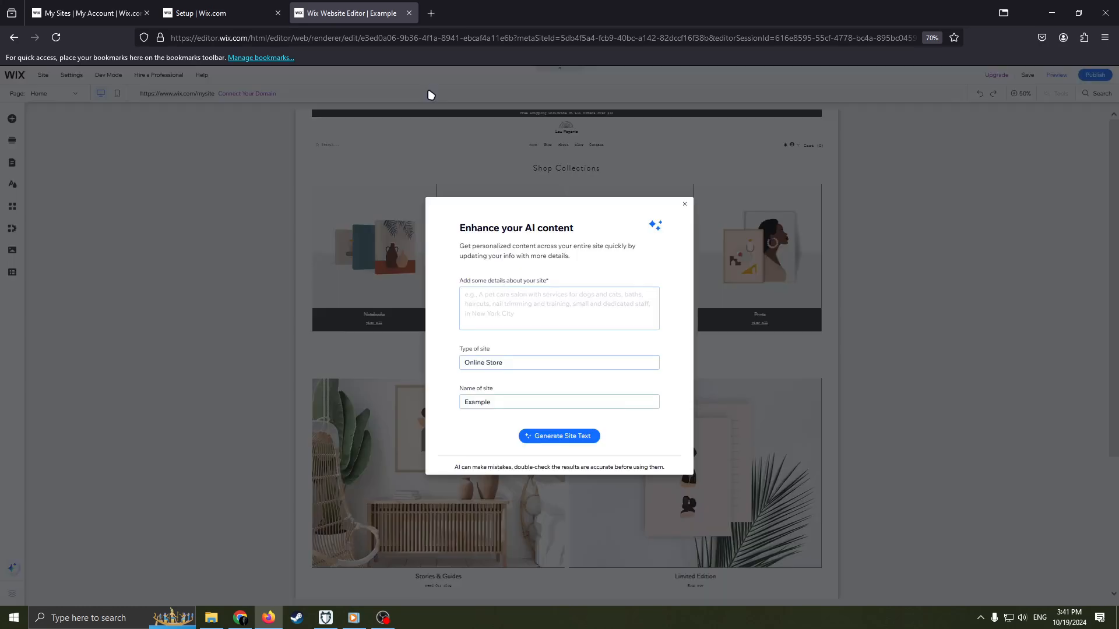
Dismiss the AI content enhancement dialog without generating site text.
click(685, 205)
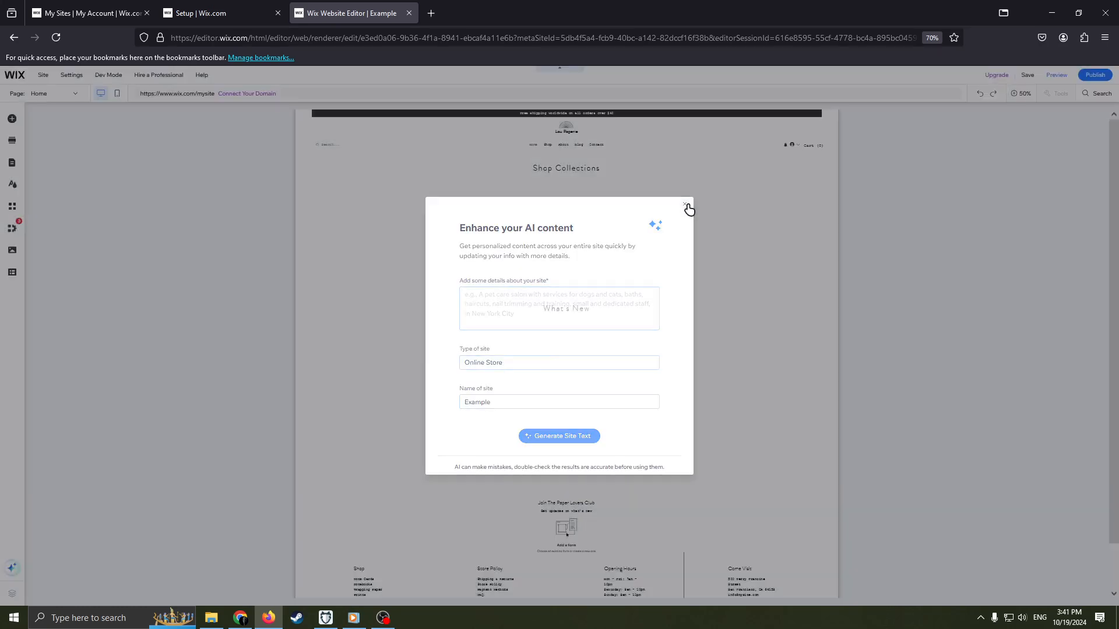
key(ctrl+plus)
key(ctrl+plus)
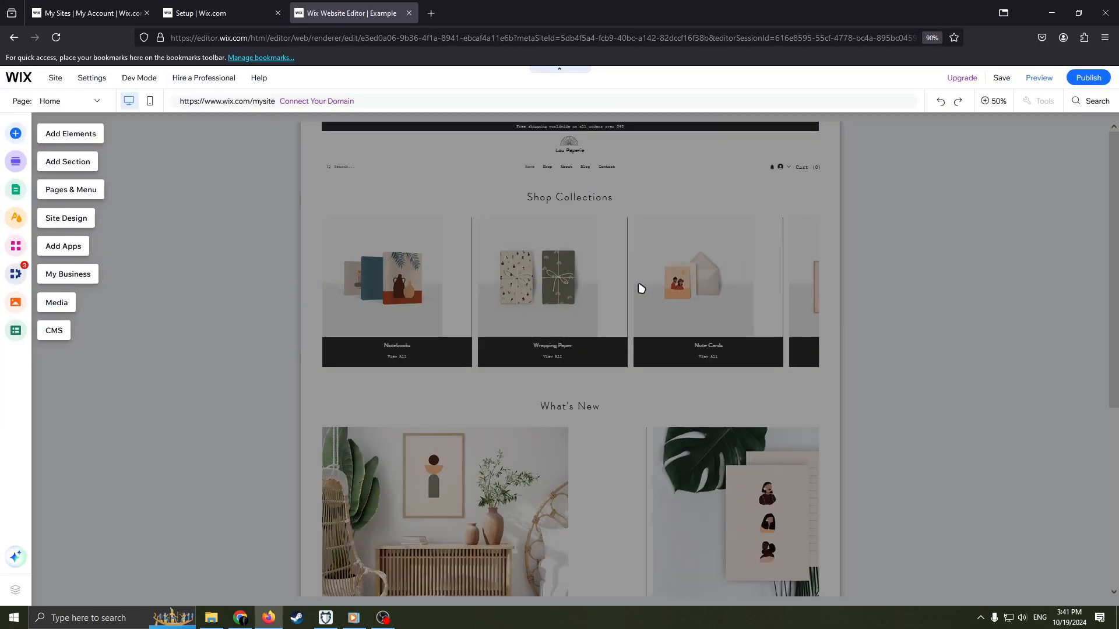
key(ctrl+plus)
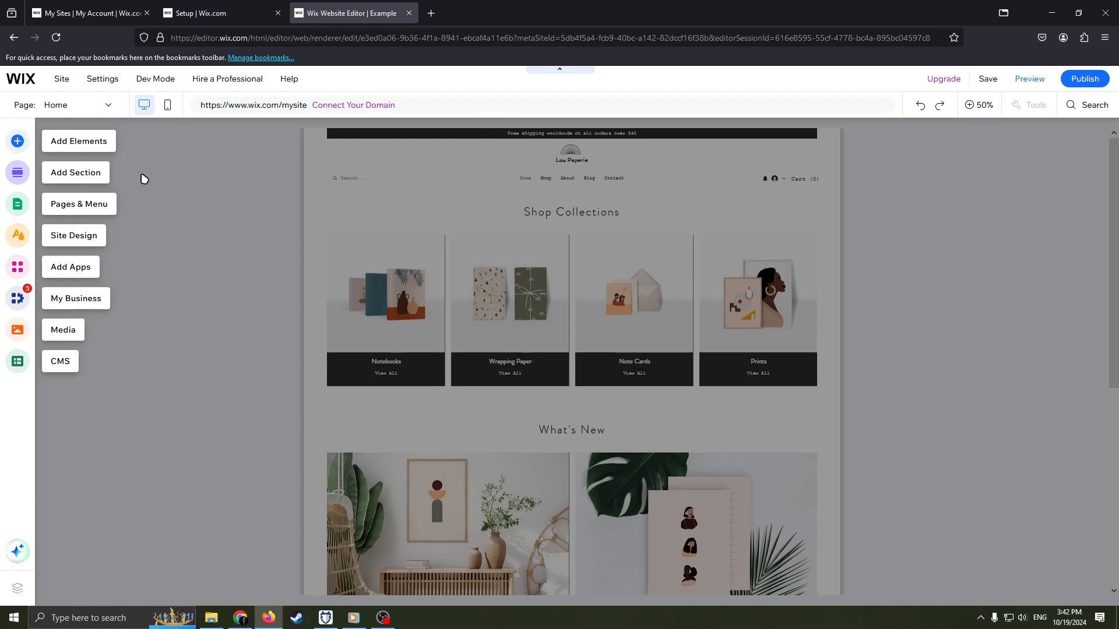
Add the About Us section design with the image background to the home page, above the Shop Collections section.
click(68, 182)
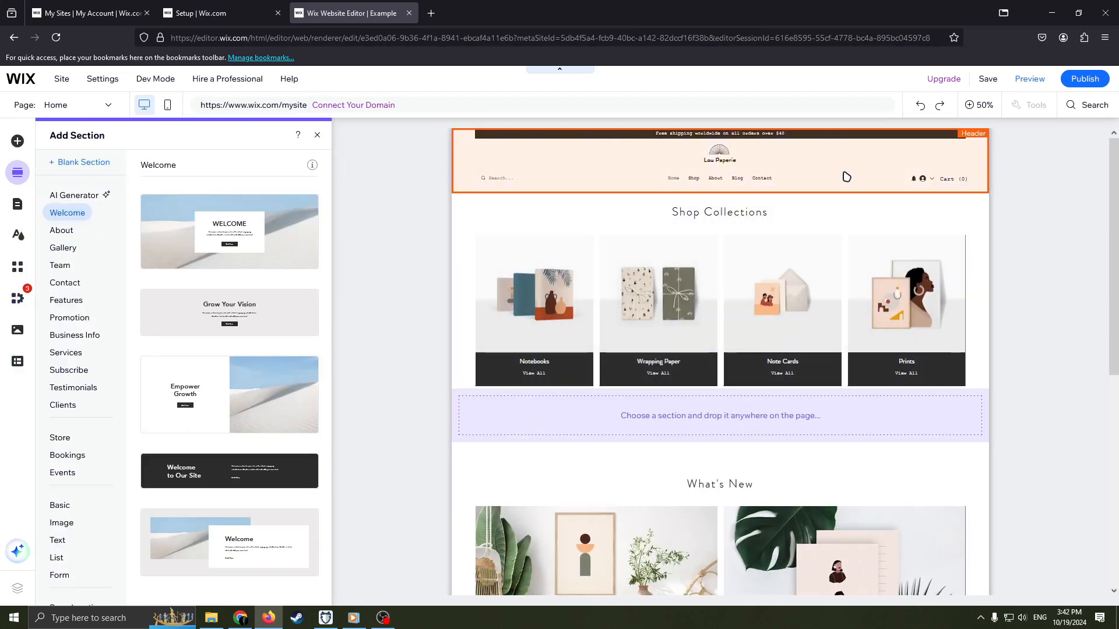
scroll(834, 360, down, 5)
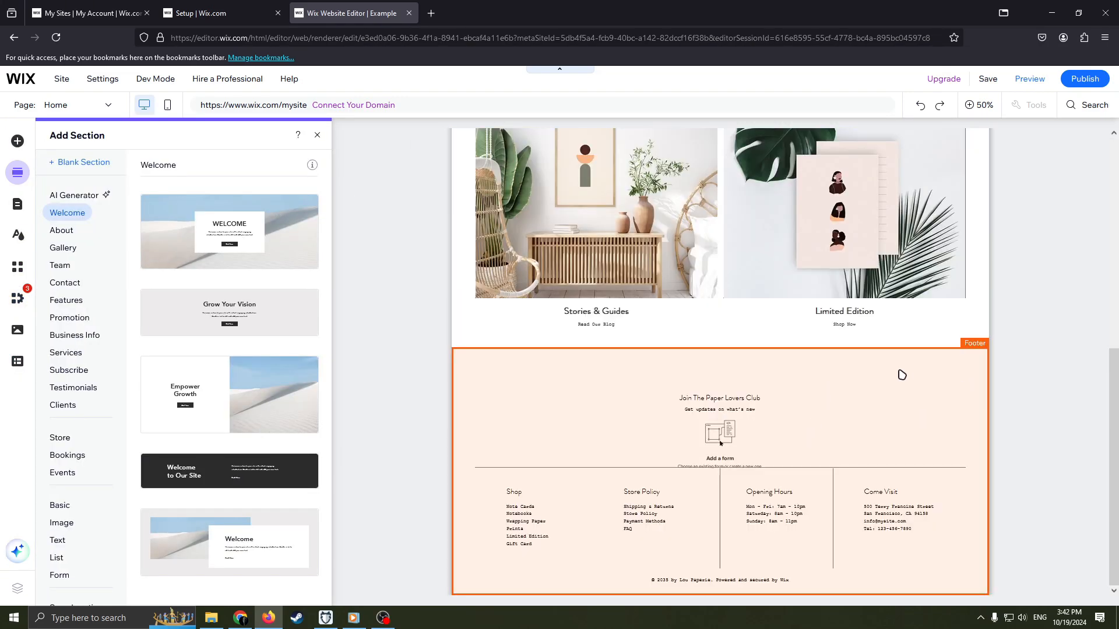
scroll(819, 393, up, 5)
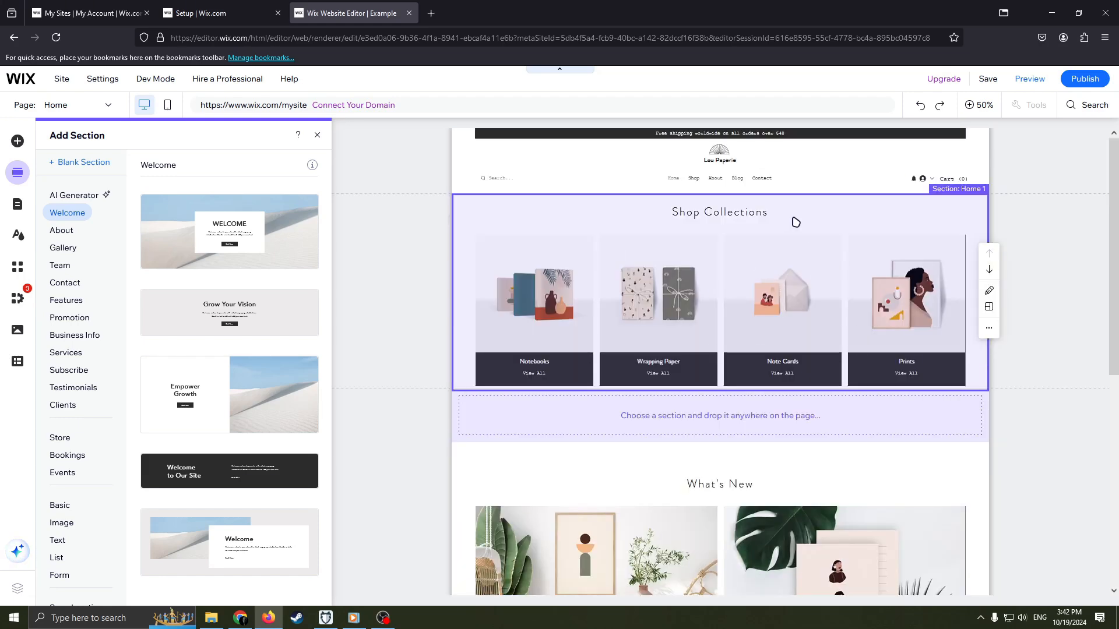
scroll(778, 291, down, 3)
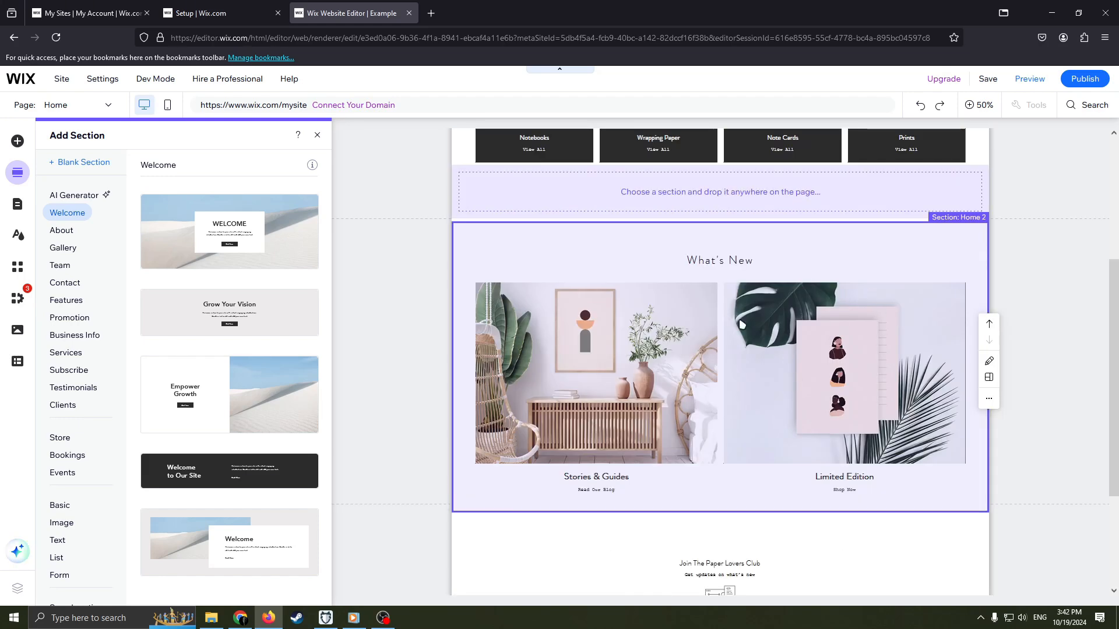
scroll(742, 325, up, 3)
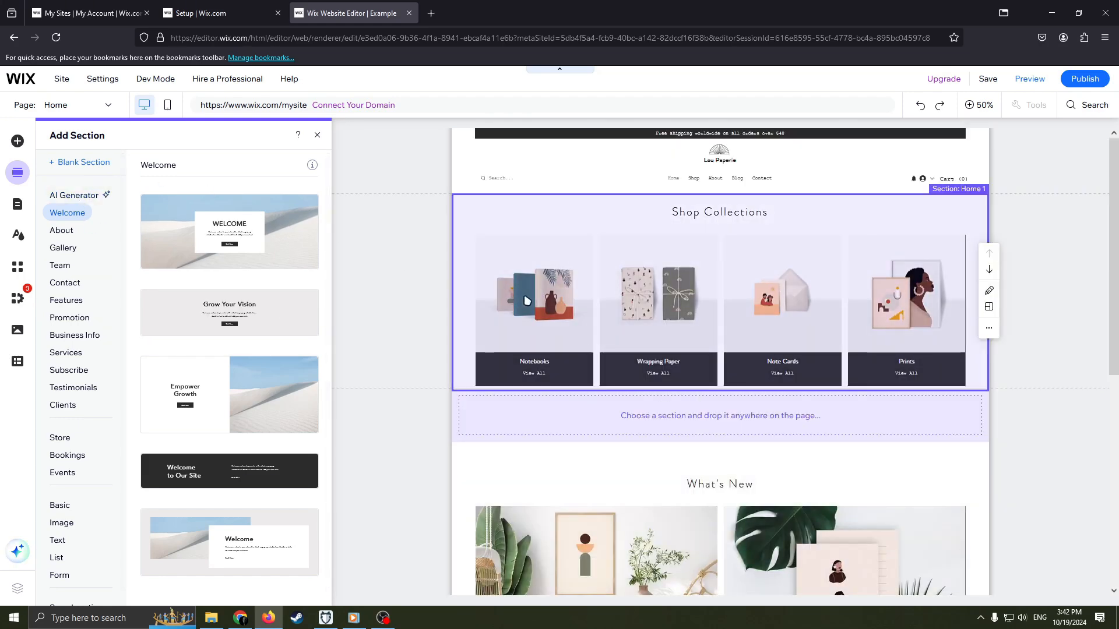
scroll(576, 362, down, 2)
scroll(577, 350, up, 2)
scroll(269, 438, down, 1)
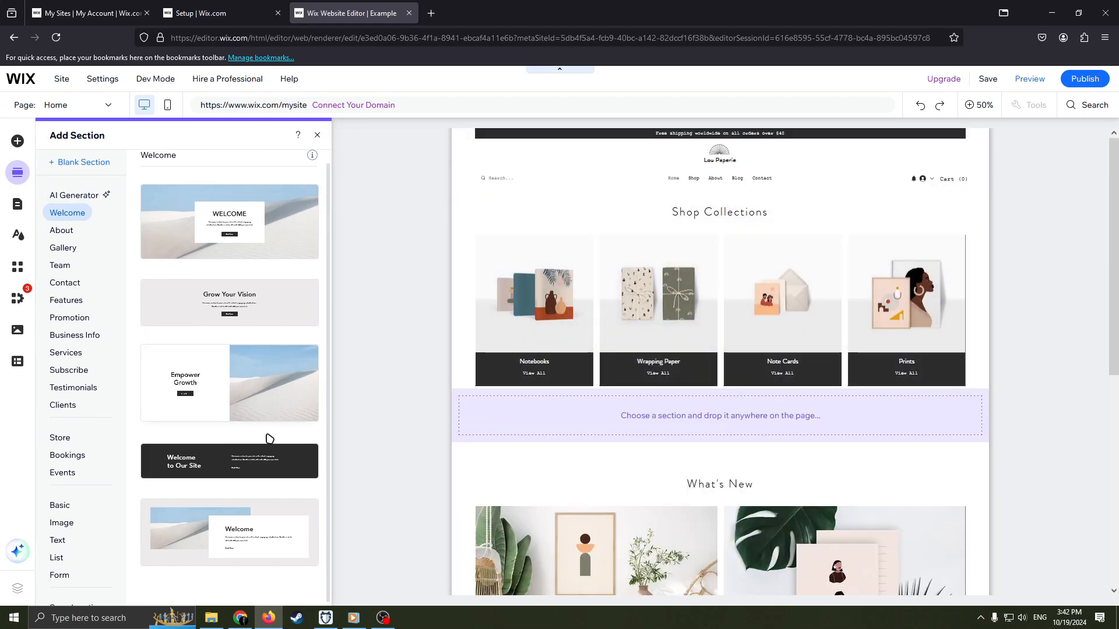
click(61, 230)
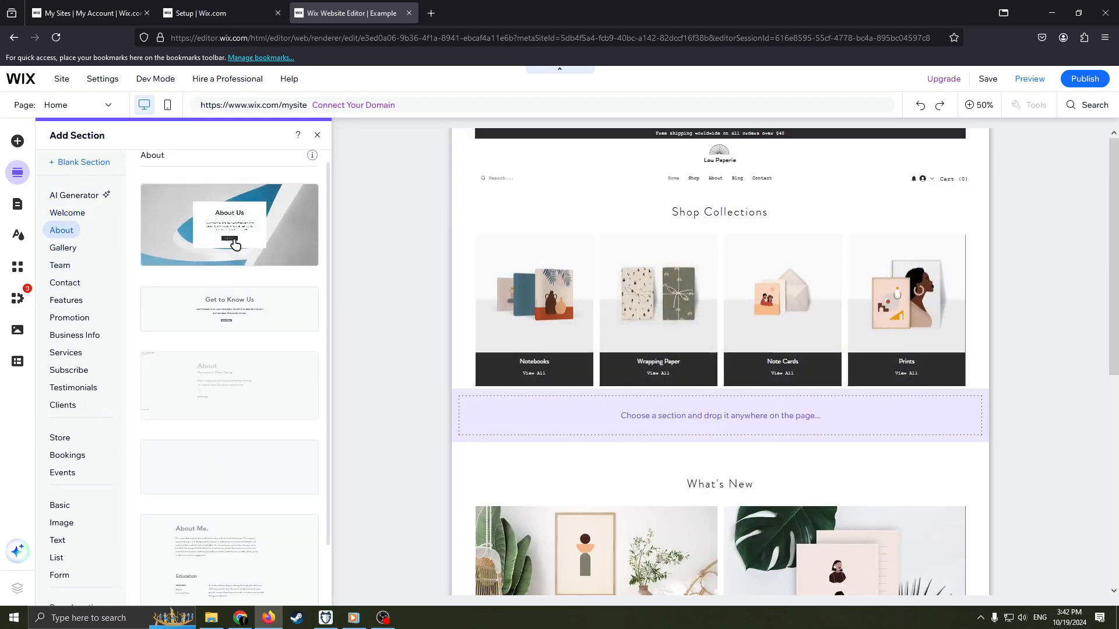
drag(230, 242, 536, 259)
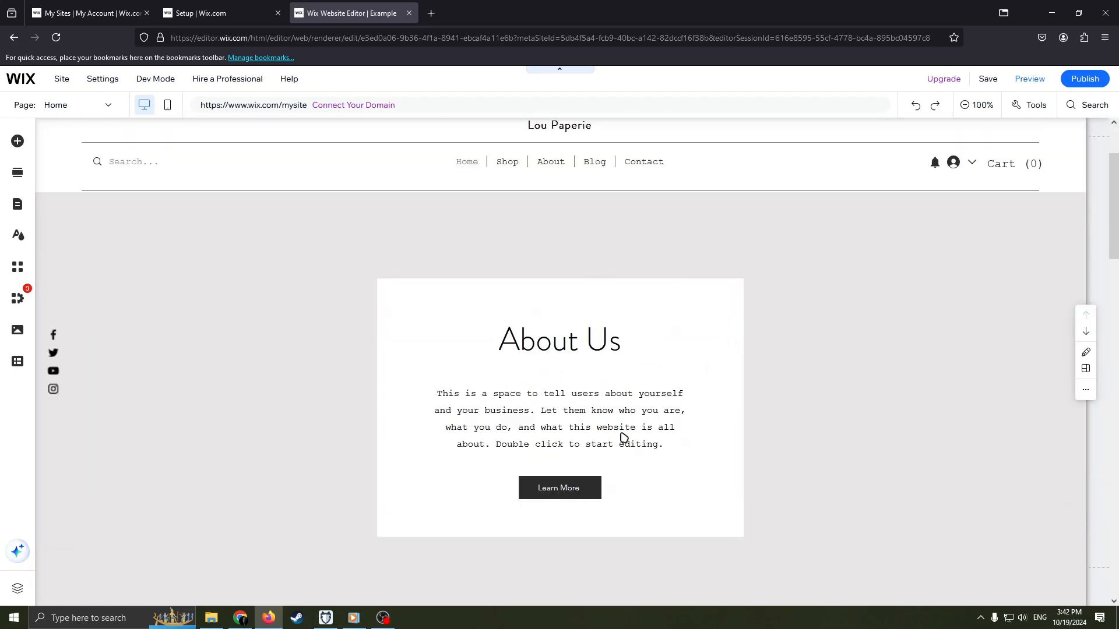
key(ctrl+minus)
key(ctrl+minus)
key(ctrl+minus)
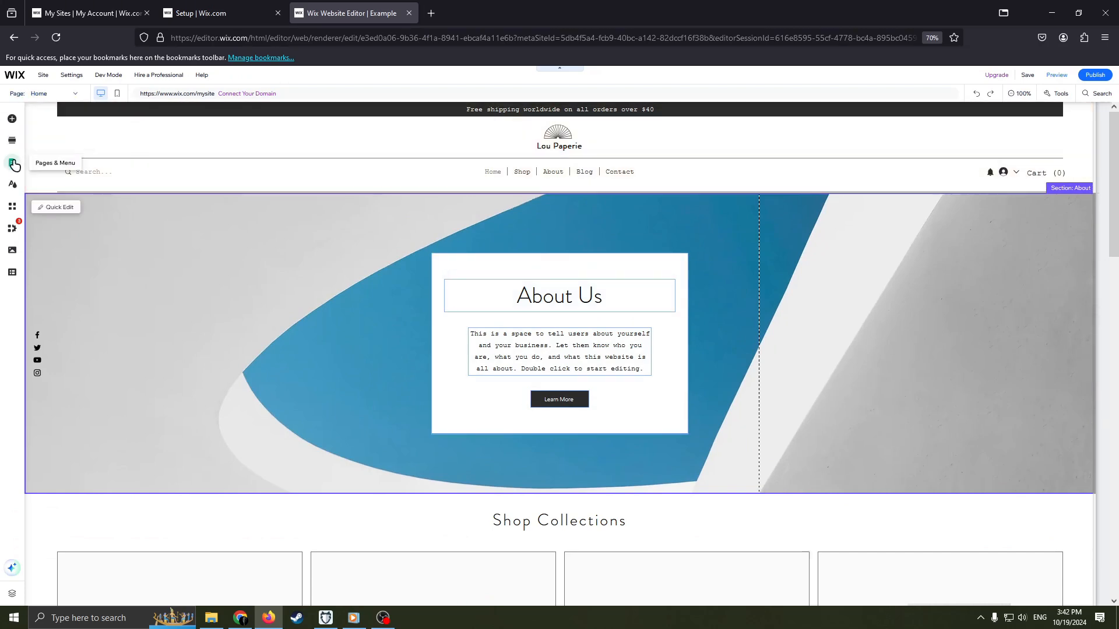
click(12, 140)
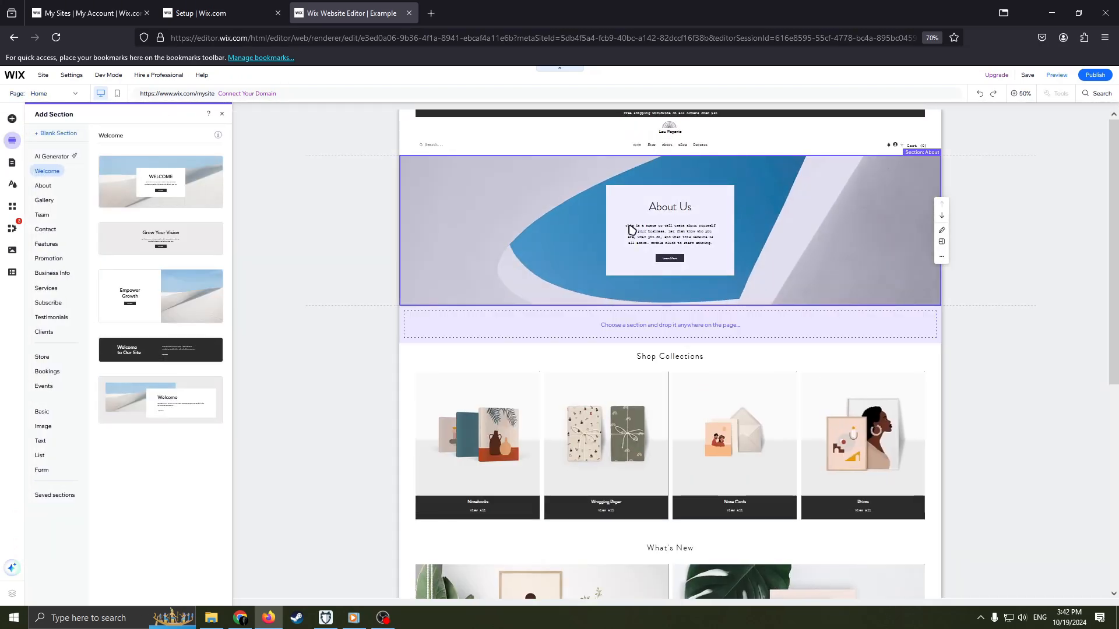
click(580, 232)
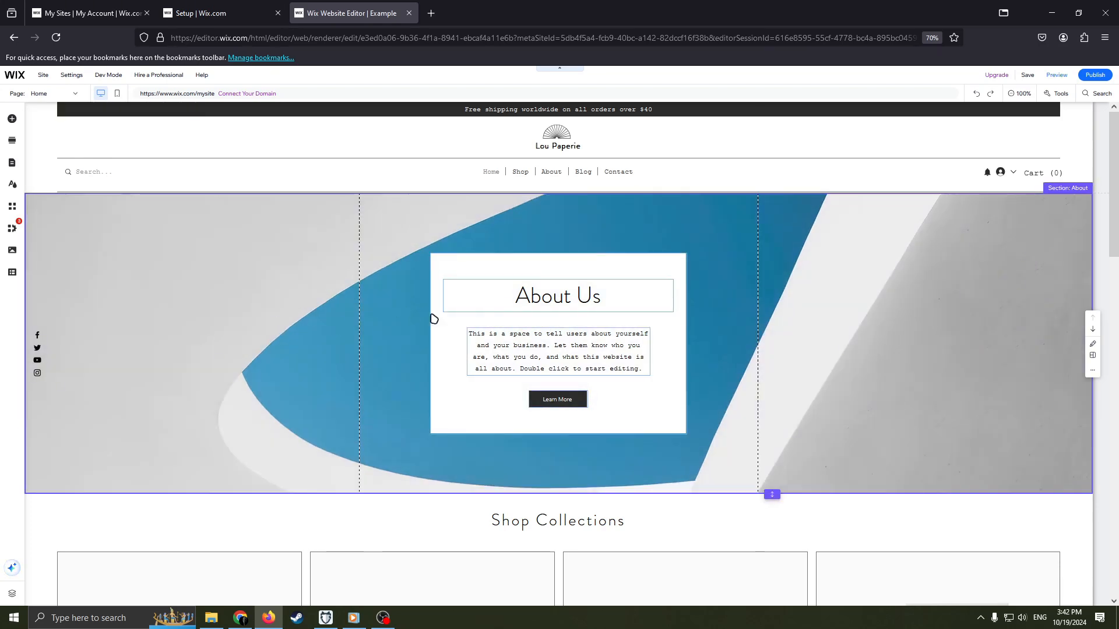
Open the box design options of the About Us container to examine the available box styles.
click(454, 330)
click(457, 234)
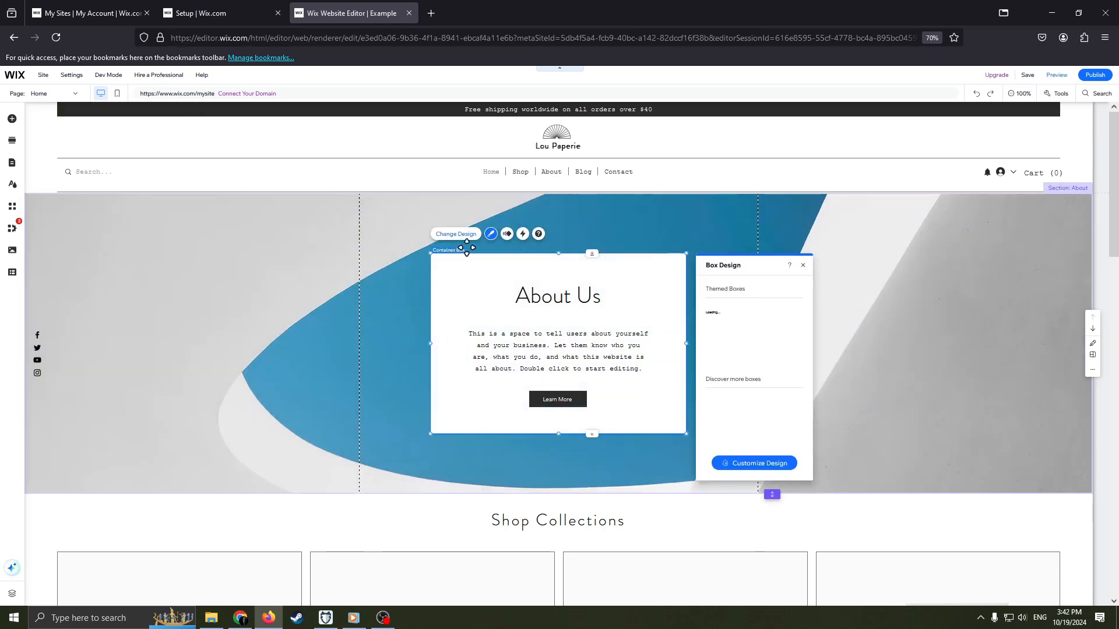
click(602, 275)
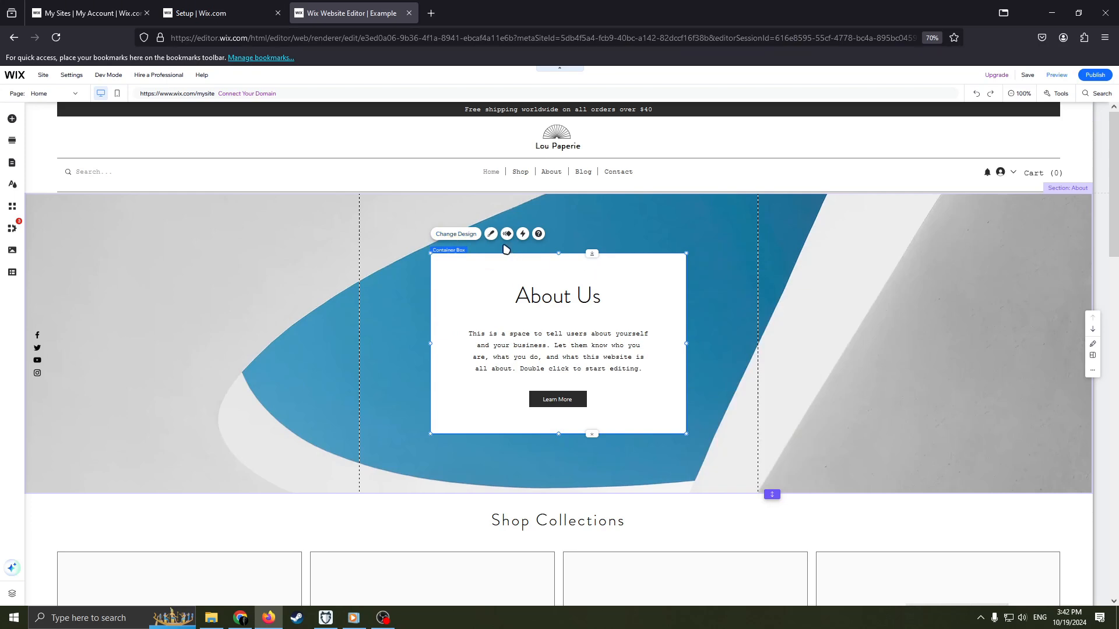
click(491, 234)
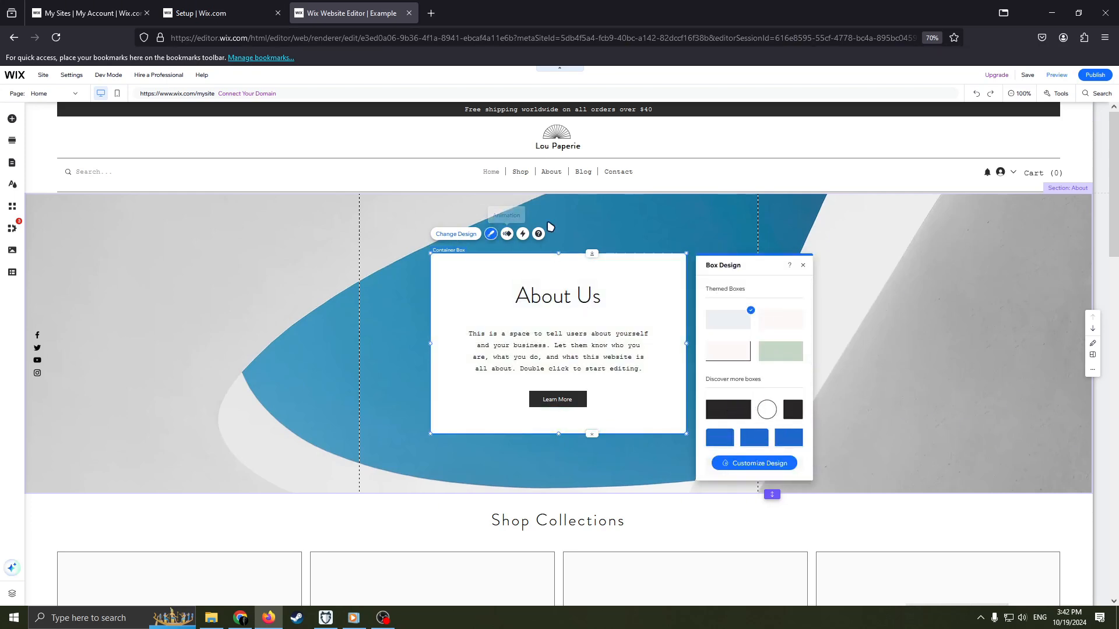
Cut the whole About section from the home page.
click(549, 226)
right_click(829, 249)
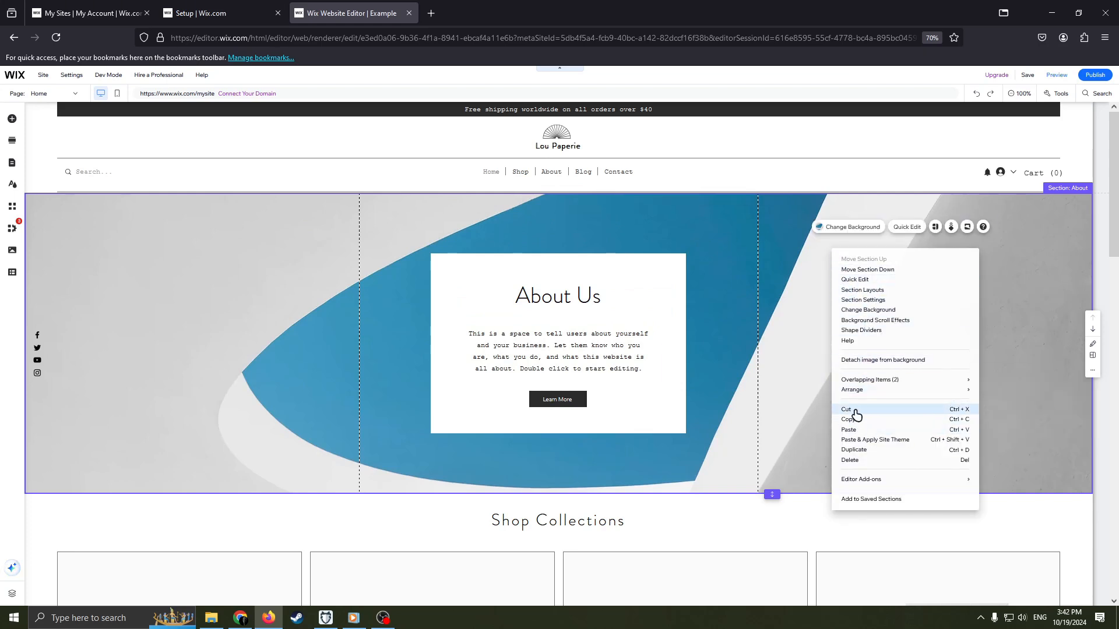
click(846, 410)
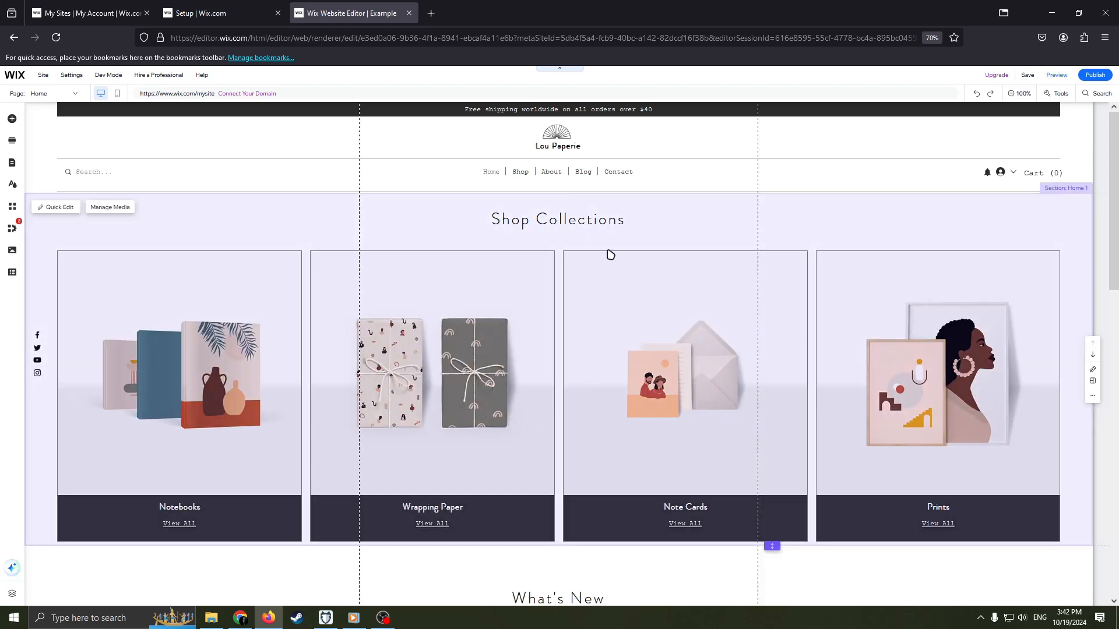
Move the Notebooks image to the last position in the Shop Collections gallery's media and finish organizing it.
click(205, 320)
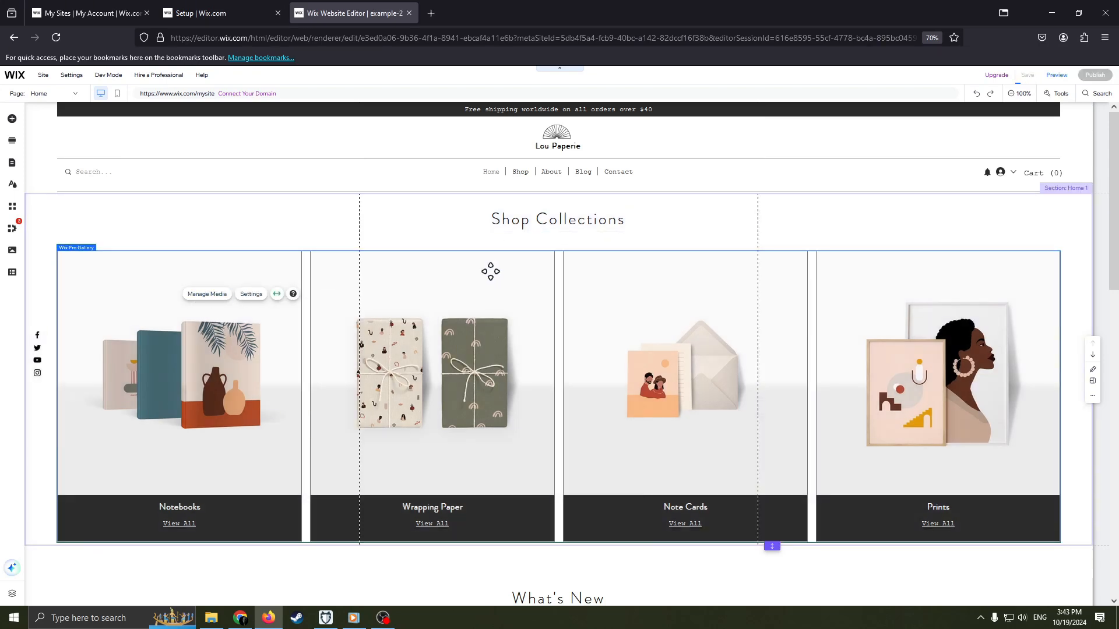
scroll(492, 269, down, 1)
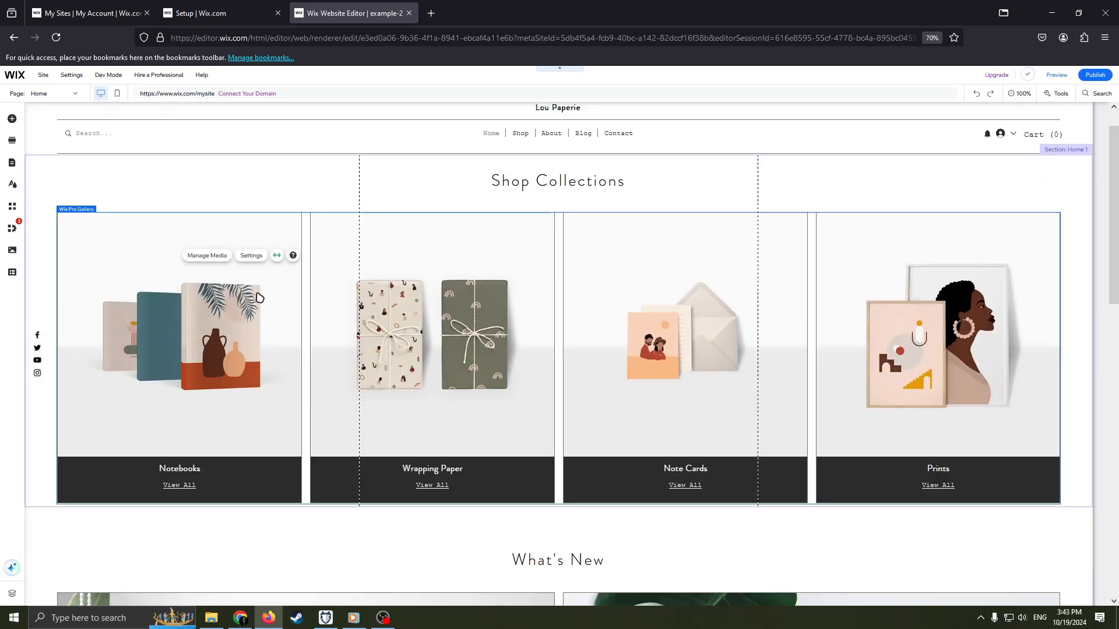
click(229, 256)
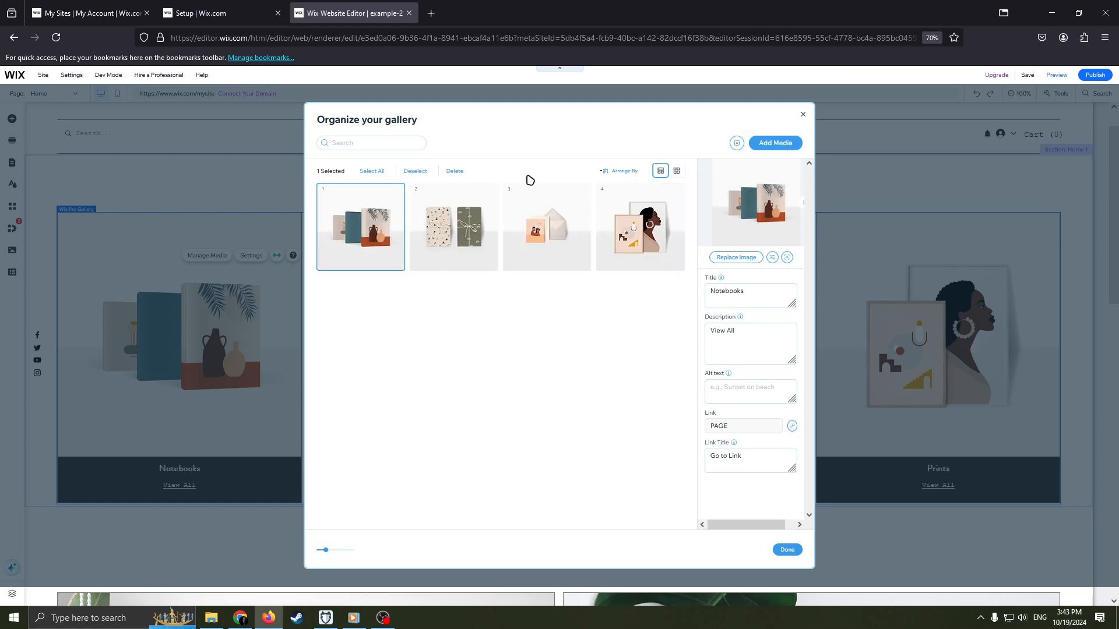
drag(440, 221, 681, 344)
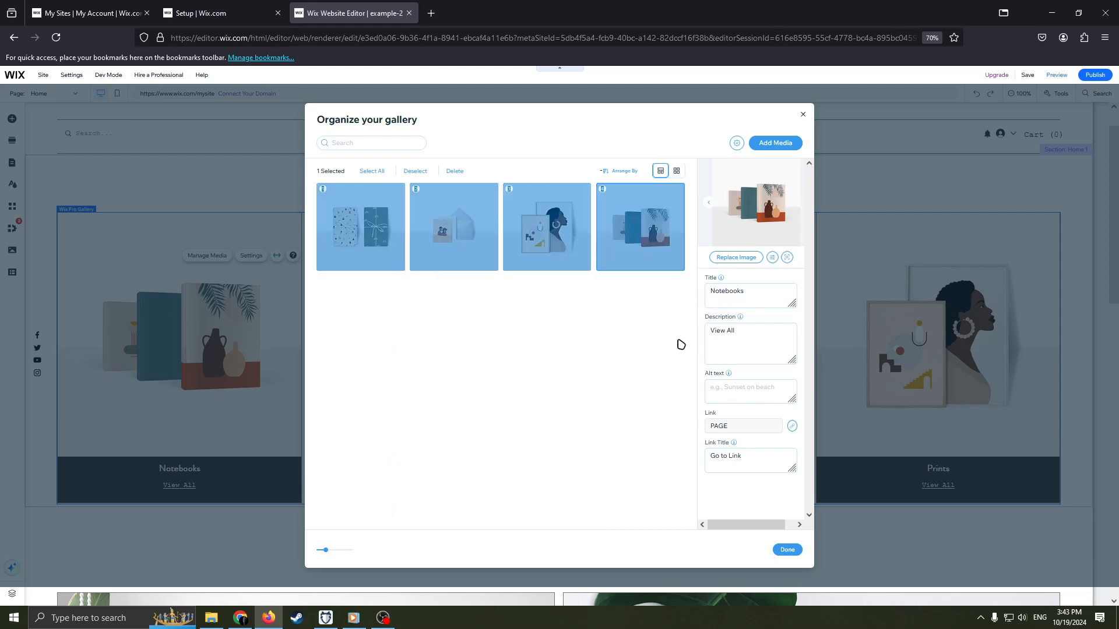
click(788, 550)
Look over the home page down to its footer, and open the site's pages and menu list.
scroll(662, 362, down, 2)
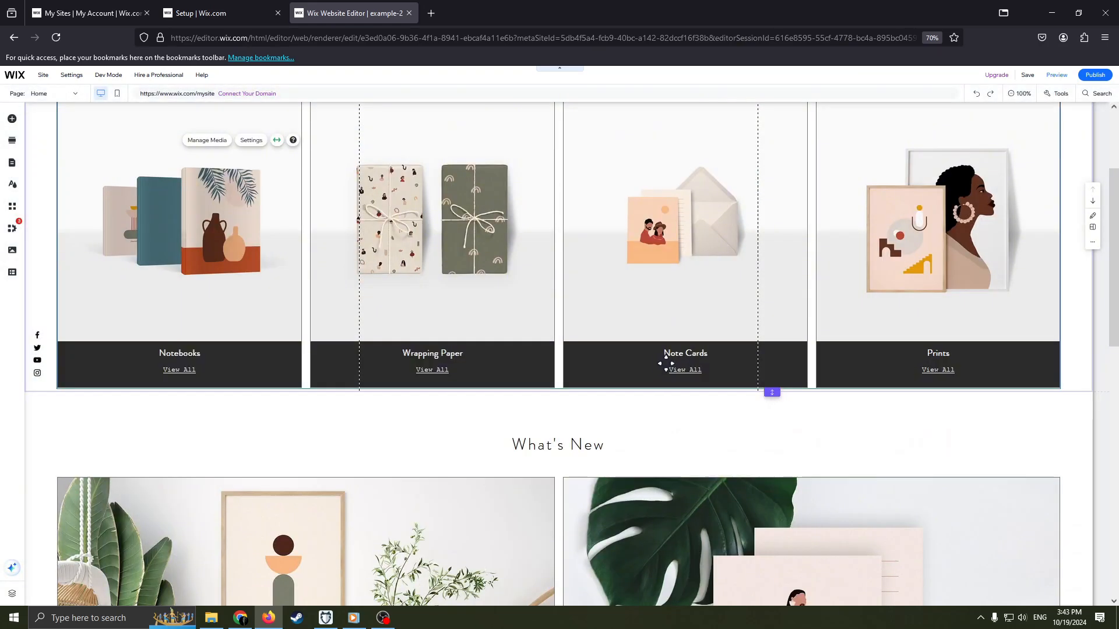
scroll(661, 362, up, 3)
scroll(653, 373, down, 10)
scroll(647, 376, down, 2)
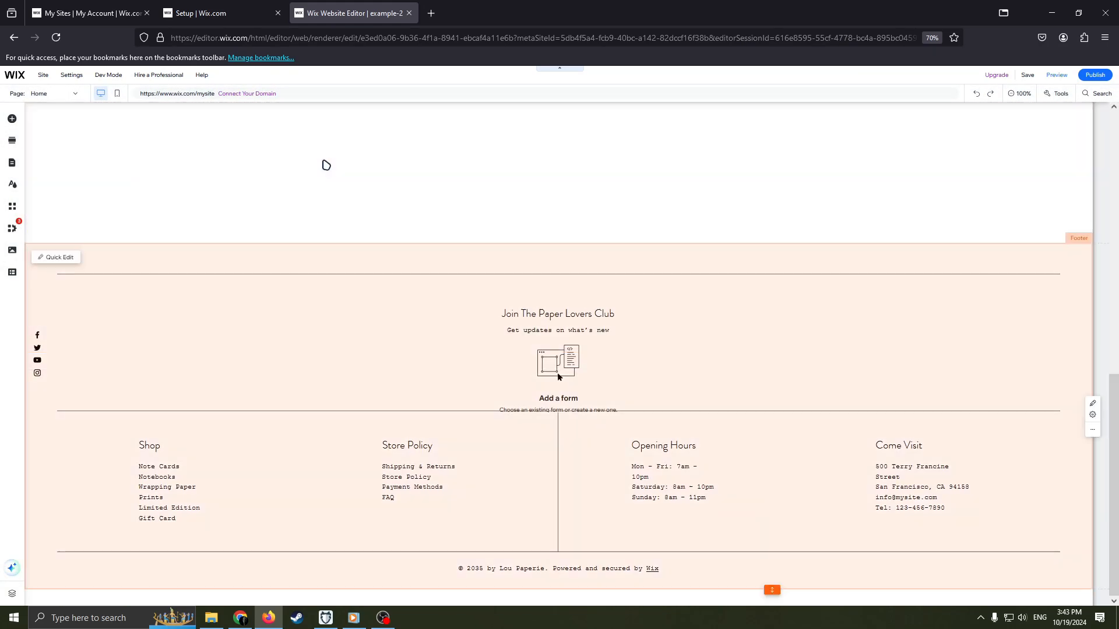
scroll(324, 165, up, 5)
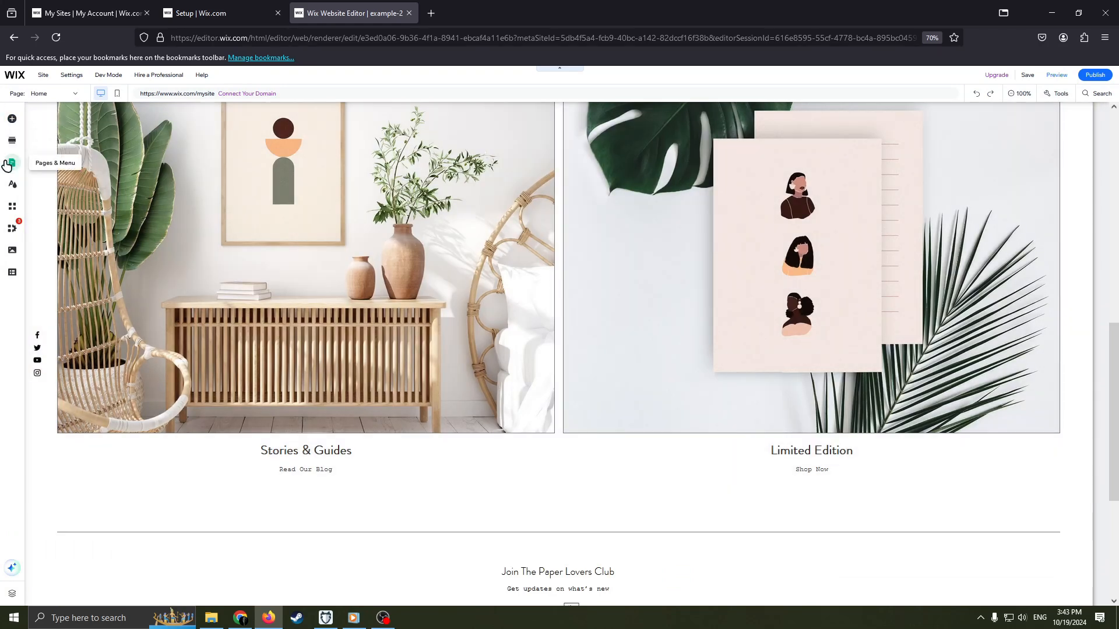
click(12, 163)
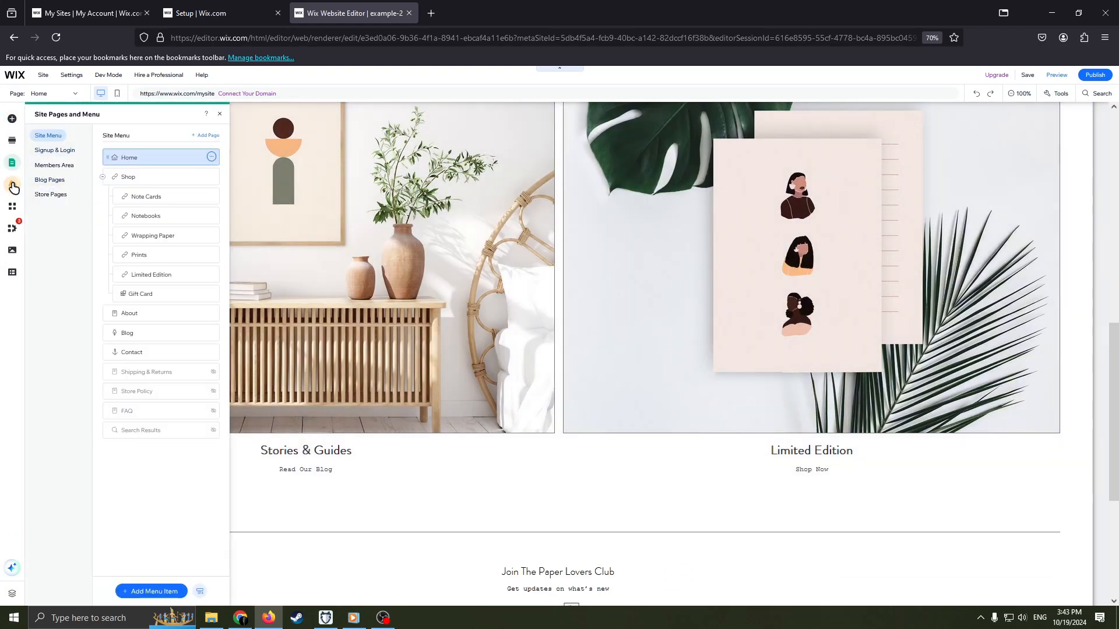
Open the site design options, switch to the My Wallet page in the members area and look it over.
click(13, 185)
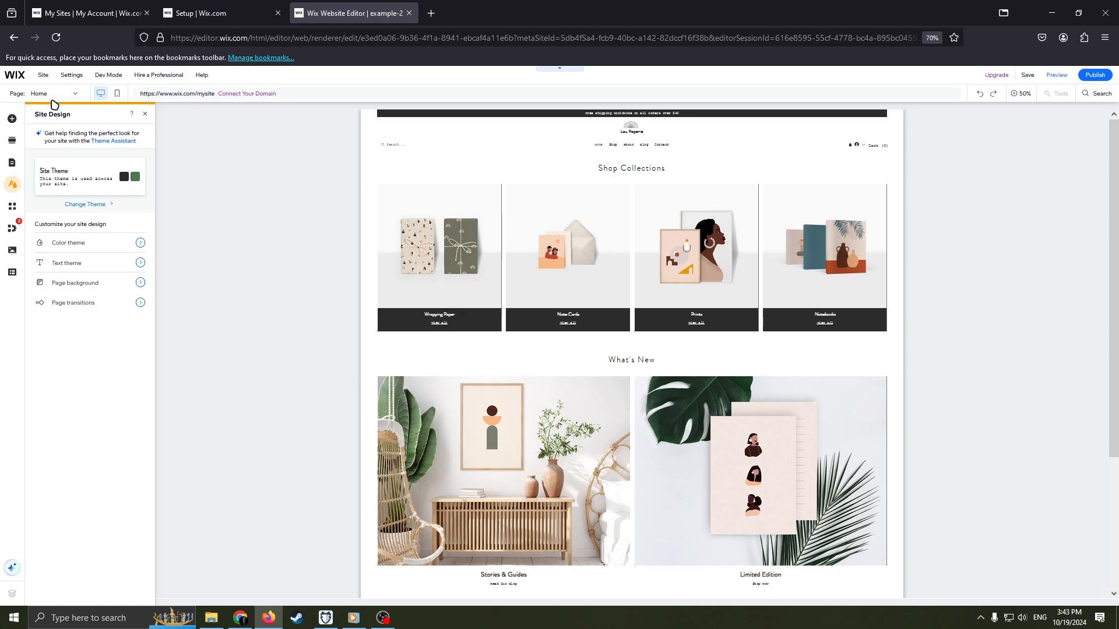
click(45, 94)
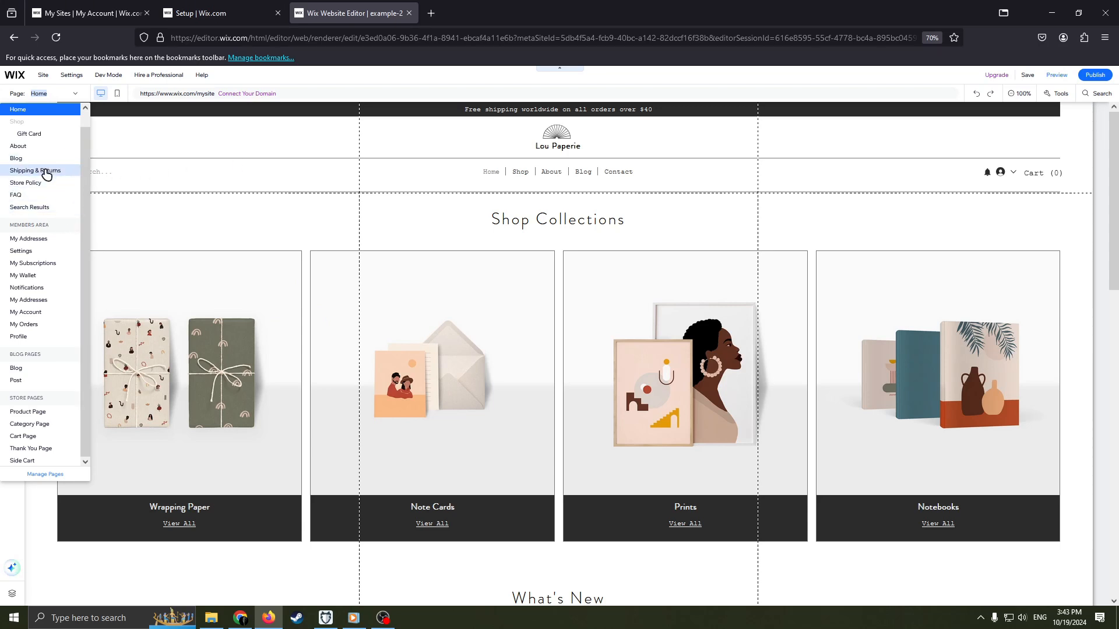
click(23, 276)
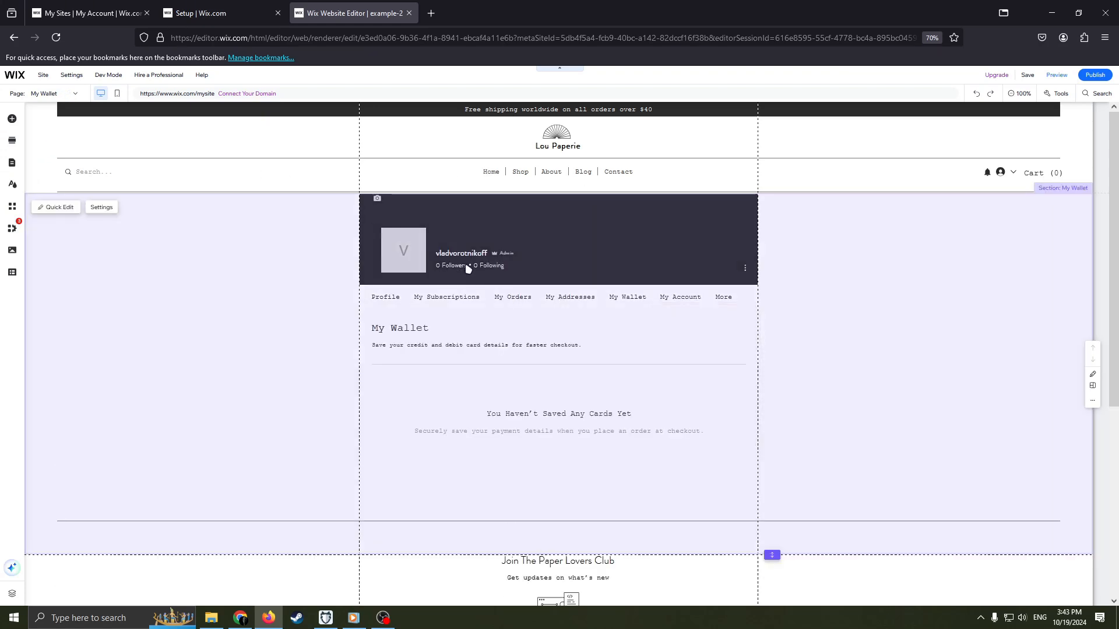
scroll(659, 255, down, 3)
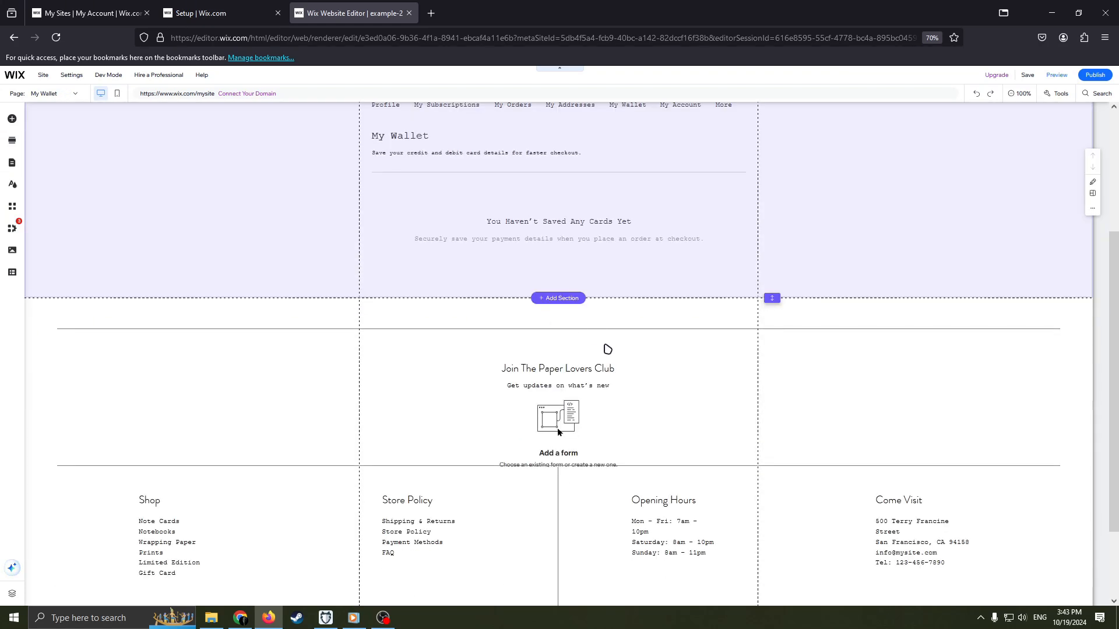
scroll(604, 350, up, 3)
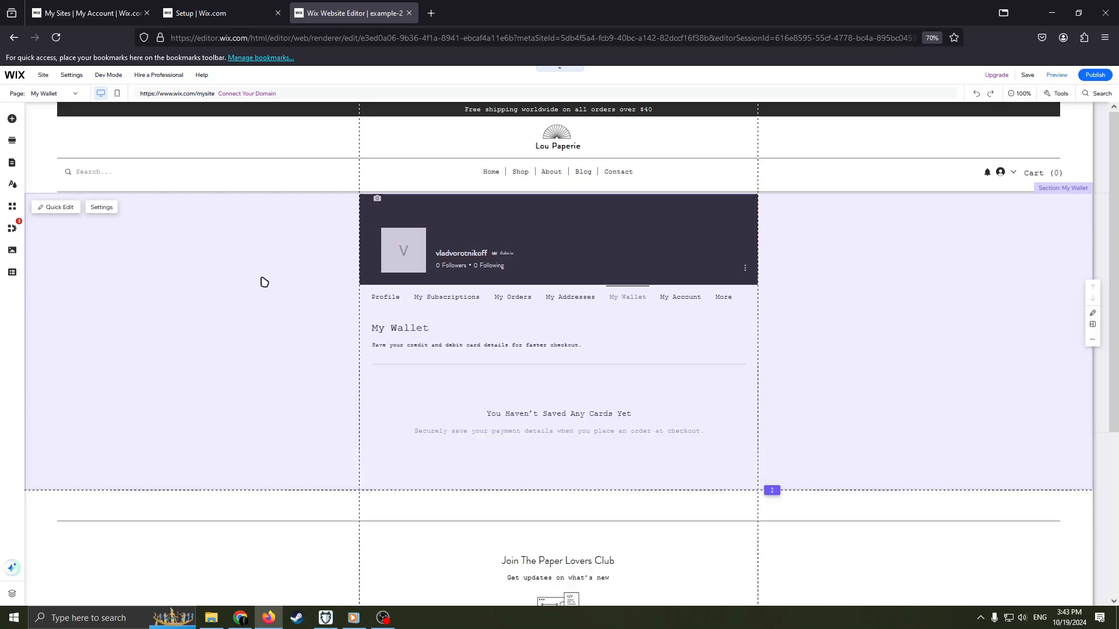
Cut the Member Profile Card from the members box on the My Wallet page.
right_click(722, 257)
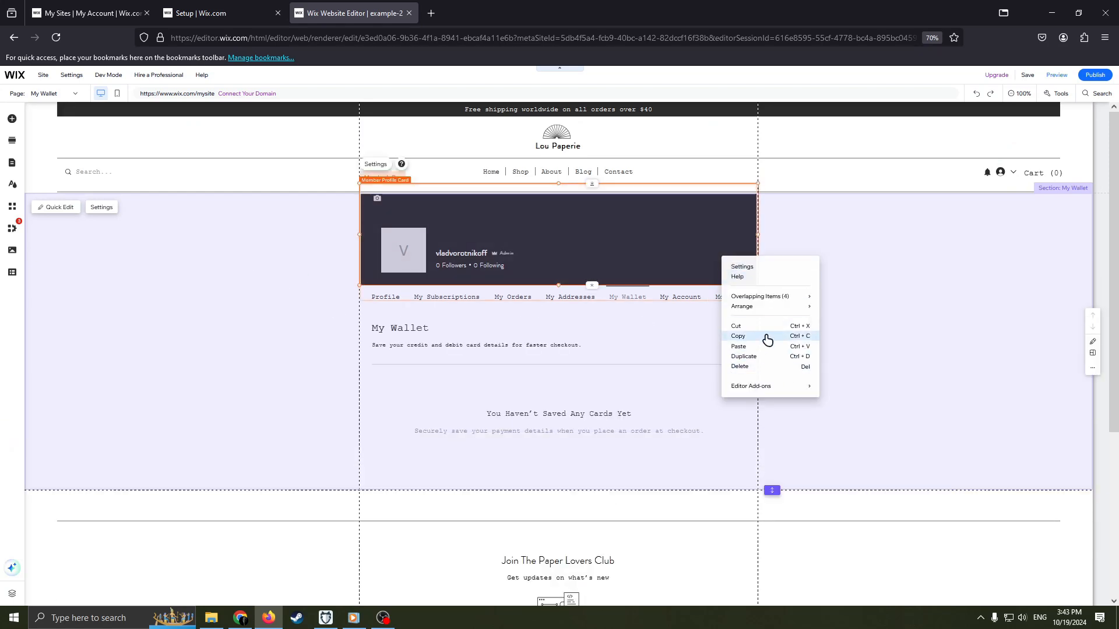
click(748, 326)
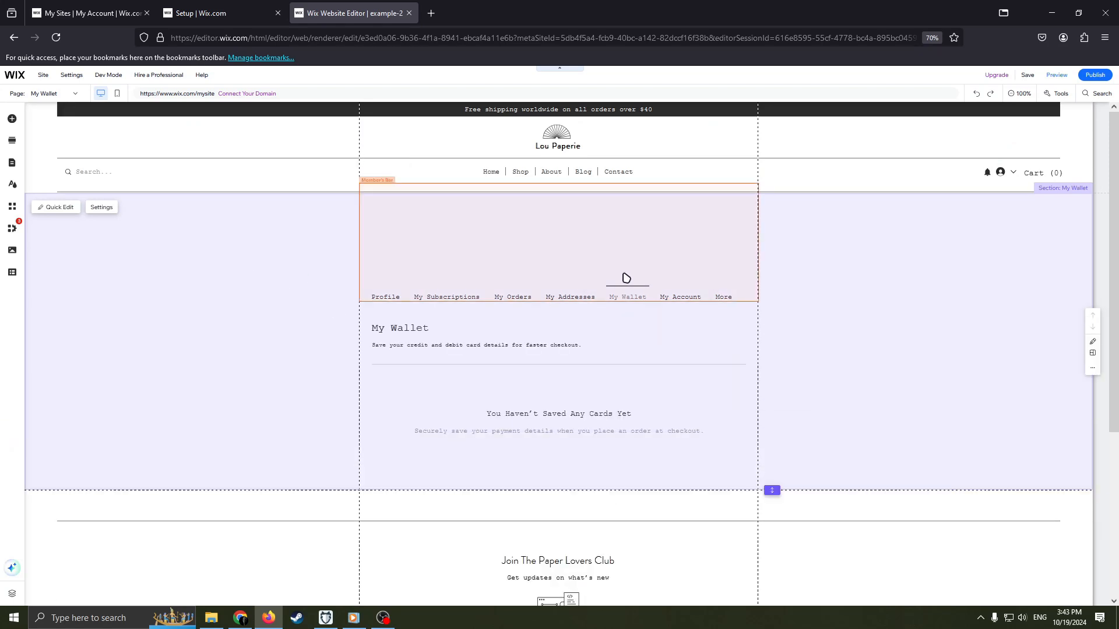
right_click(556, 329)
click(874, 310)
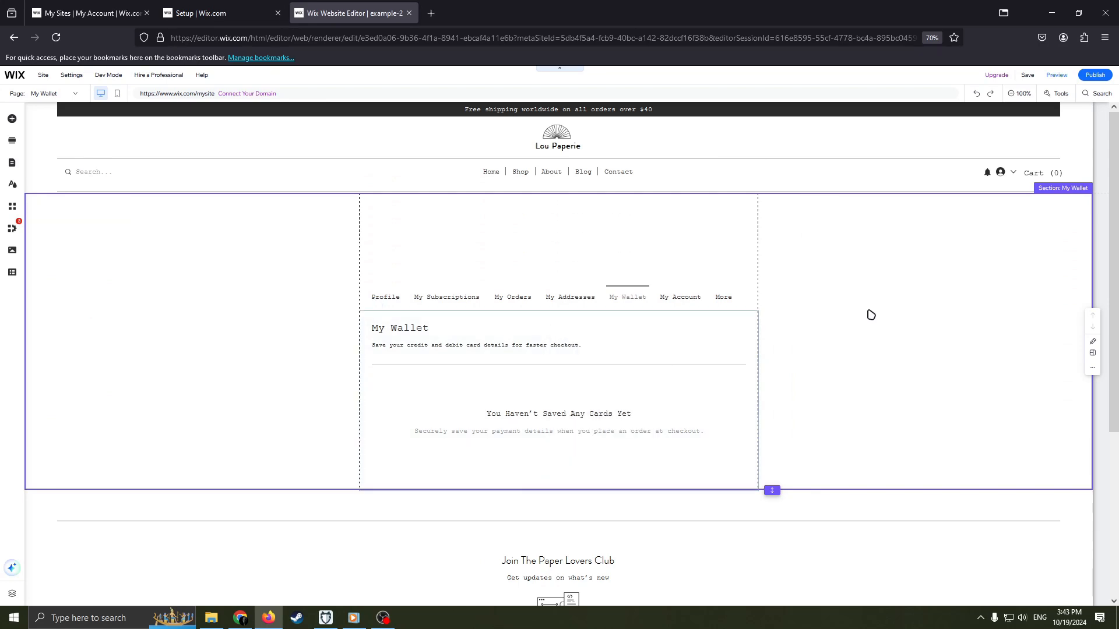
right_click(868, 313)
click(812, 362)
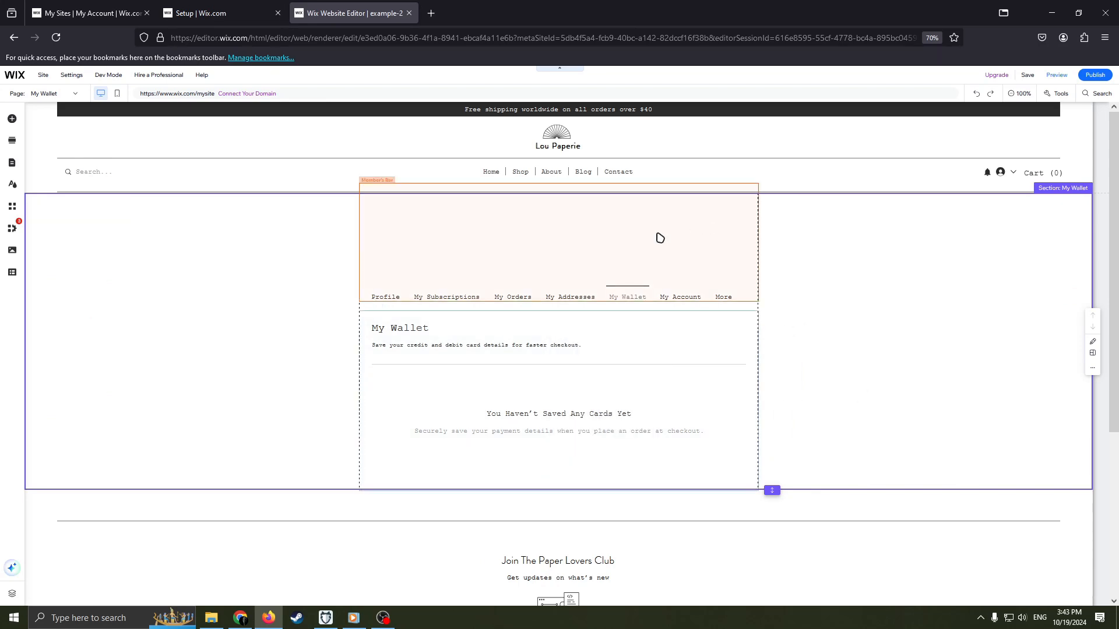
Look over the My Wallet page down to its footer and switch back to the Home page.
scroll(679, 330, down, 4)
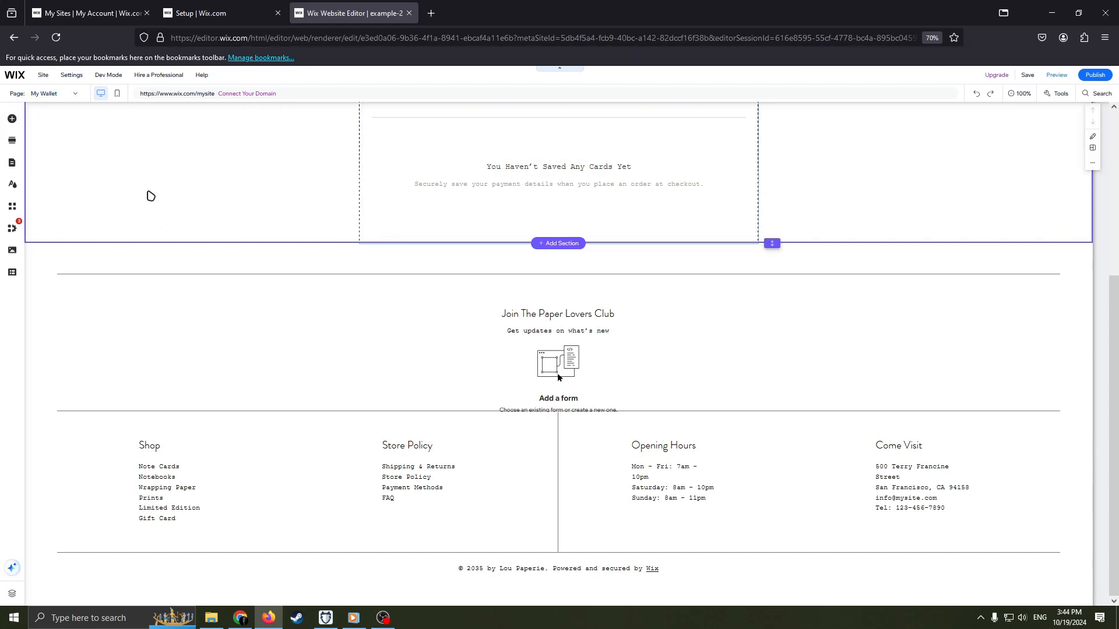
scroll(324, 234, up, 2)
scroll(432, 192, up, 4)
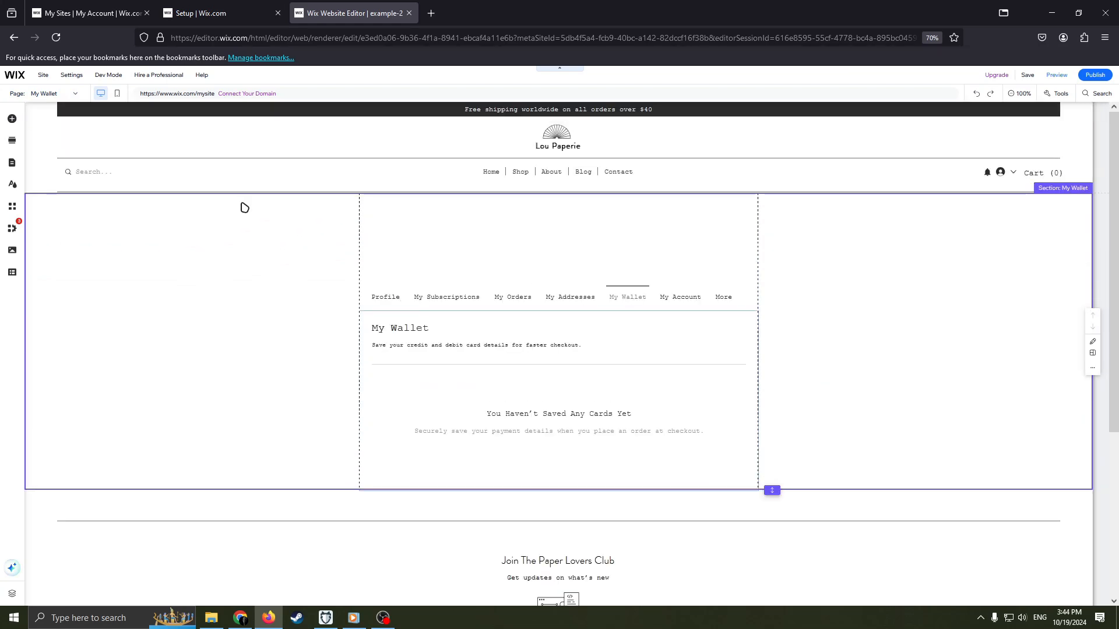
click(48, 94)
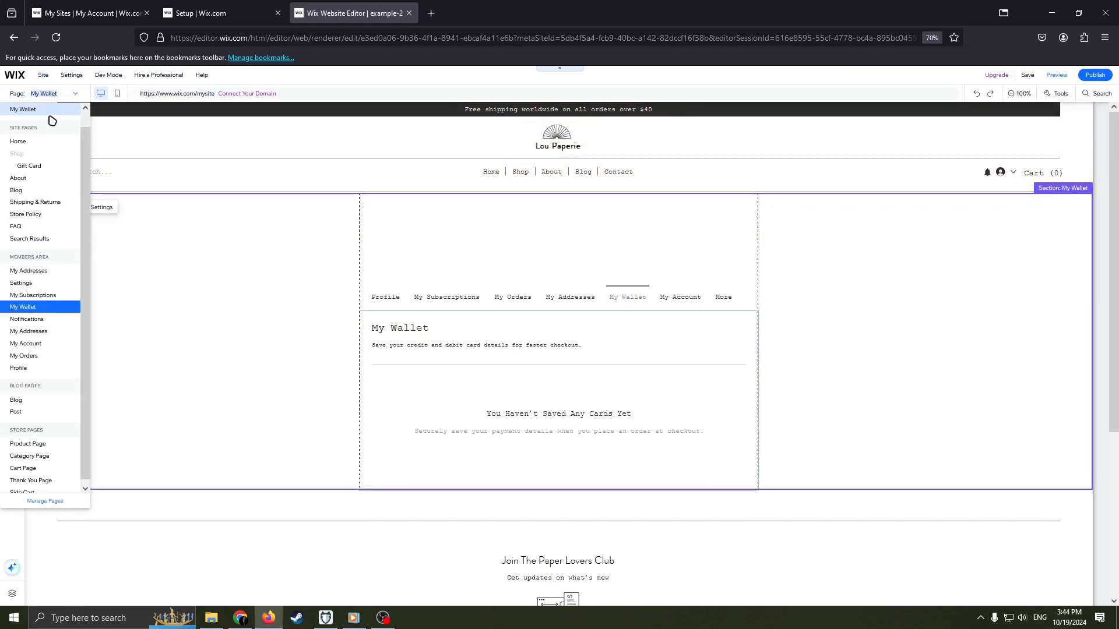
click(35, 142)
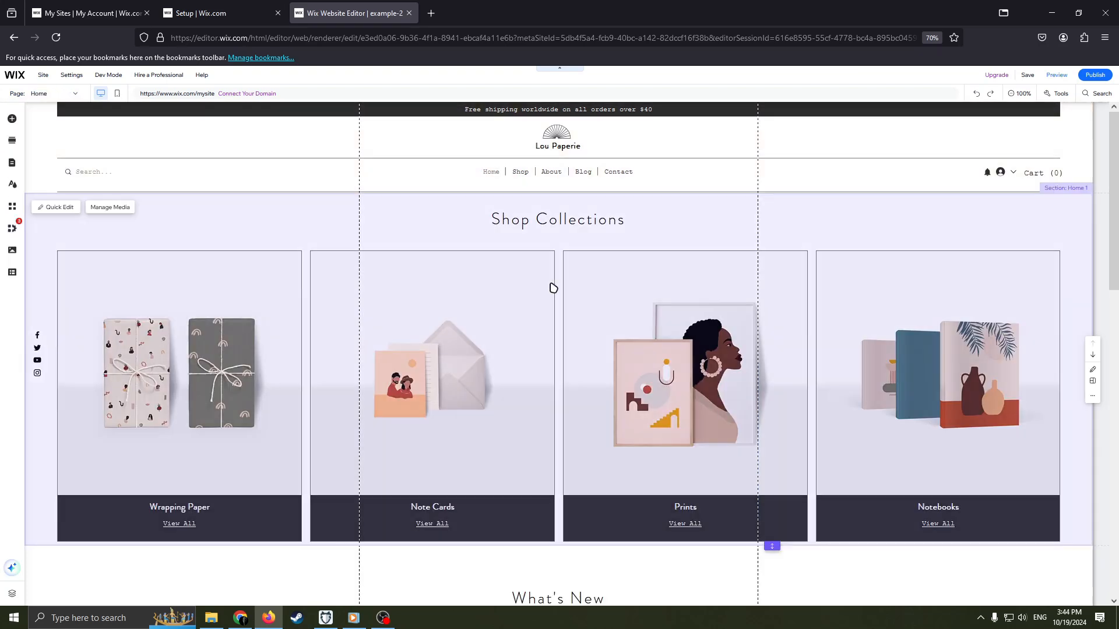
scroll(573, 281, down, 3)
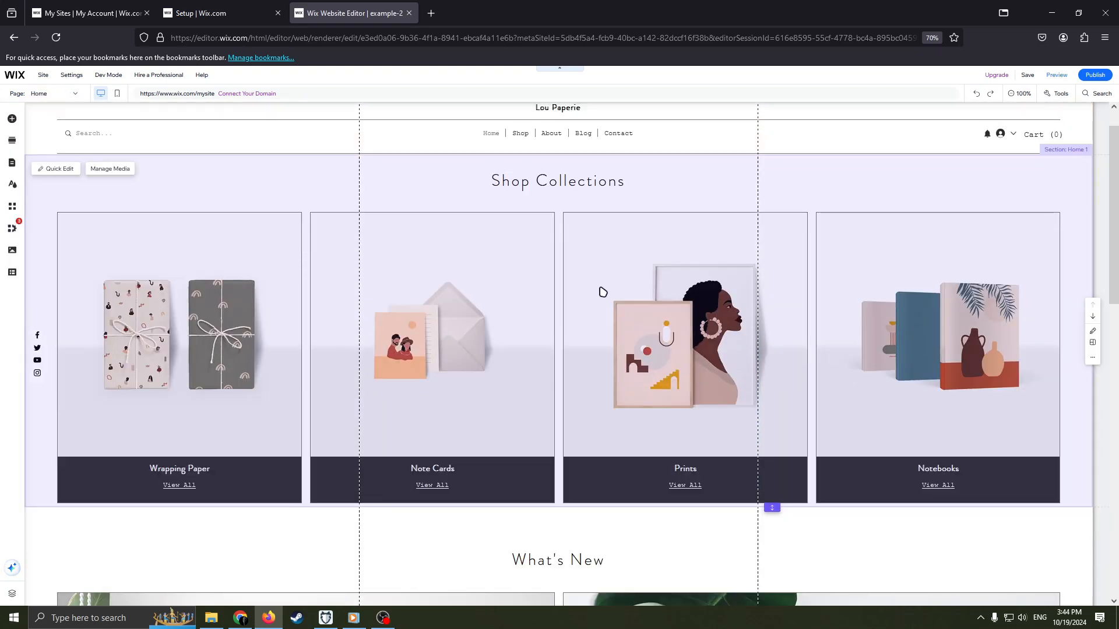